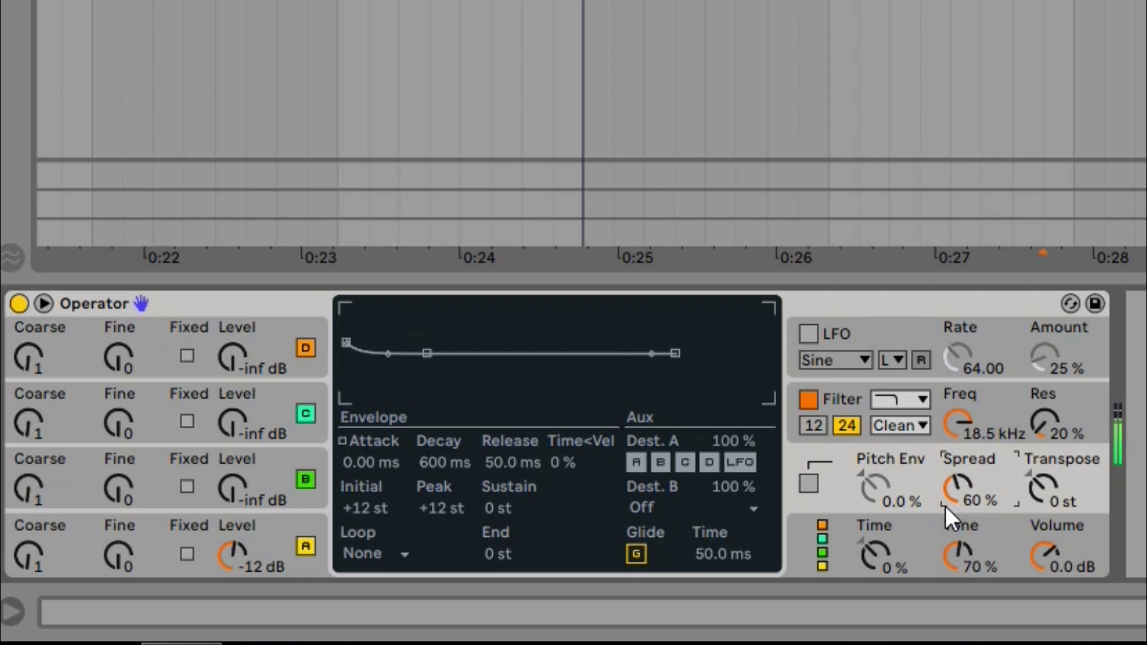
Enable Operator's pitch envelope, set its amount to 100% and set the envelope peak to -38 st
click(808, 483)
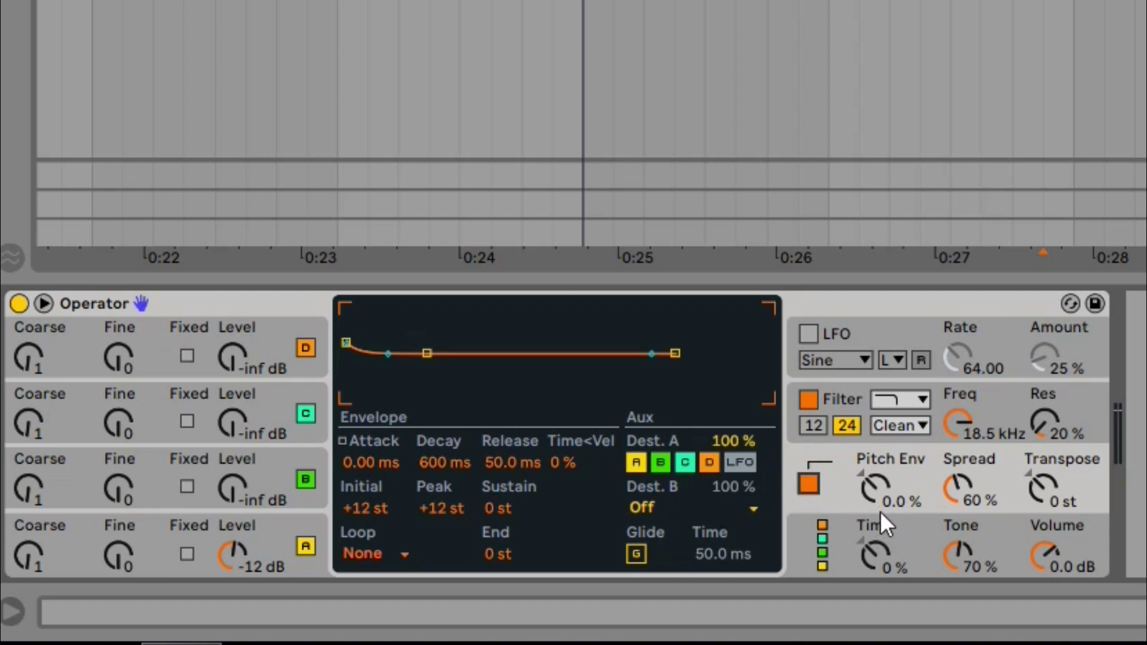
drag(876, 499, 876, 466)
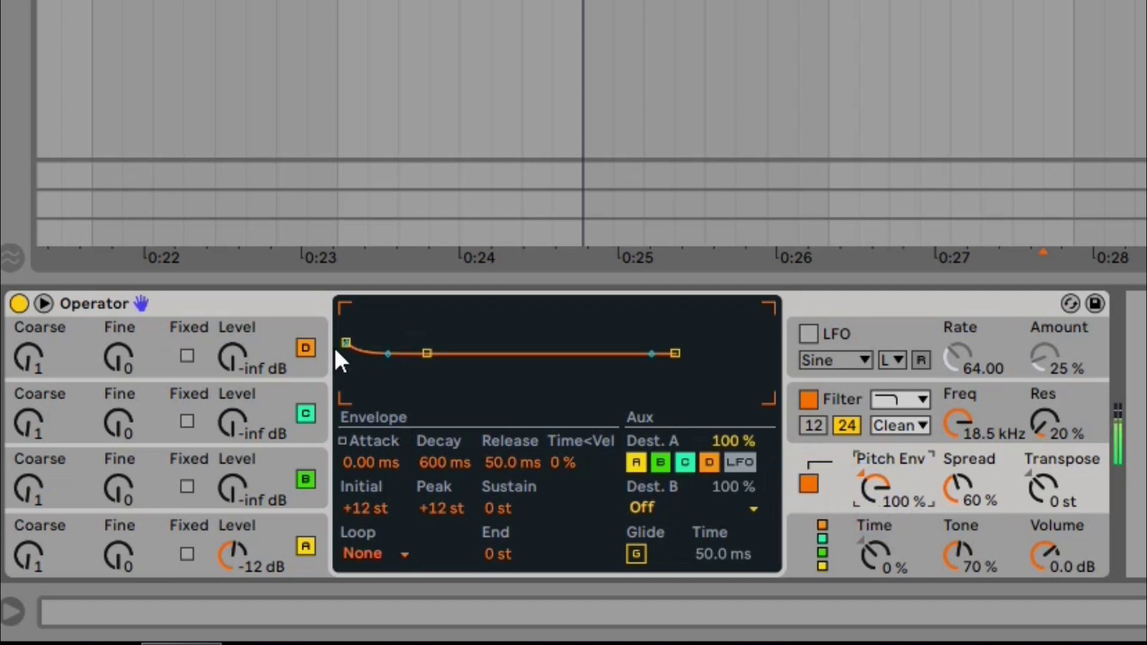
drag(349, 343, 349, 389)
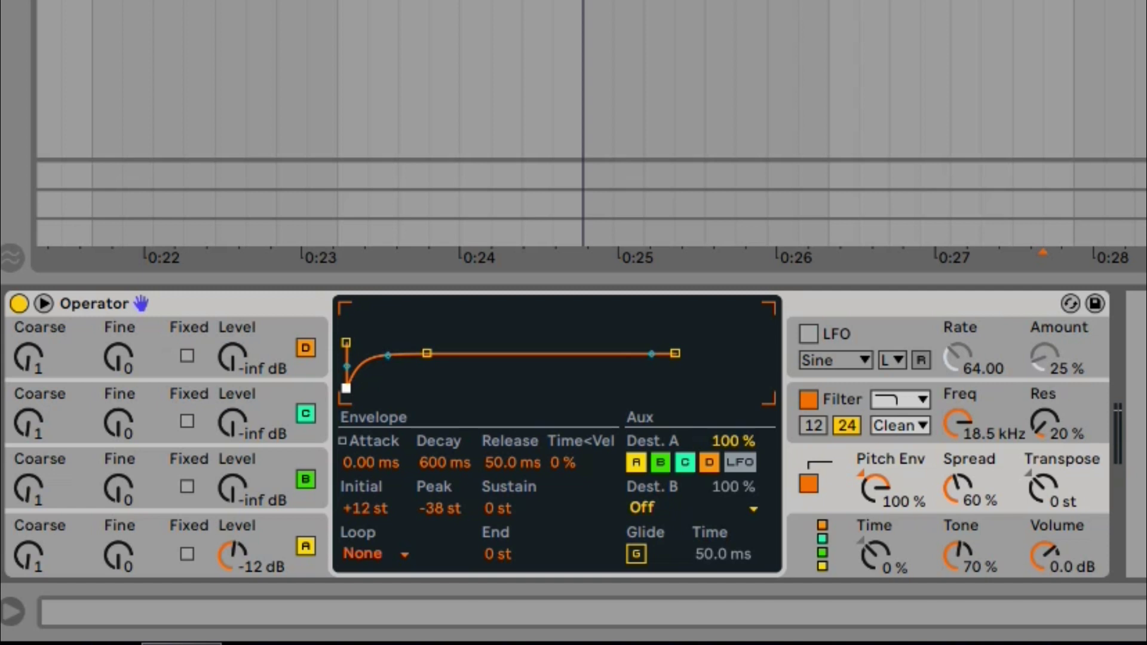
click(346, 389)
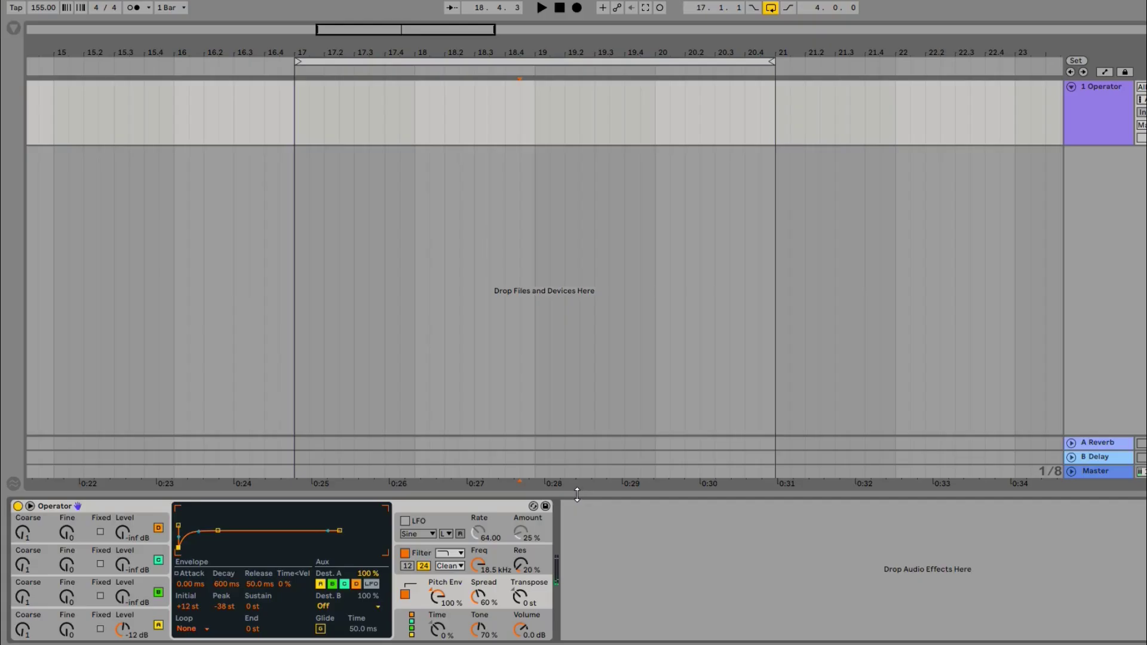
Find Future Bass Midi.mid in the Samples folder and place it on the Operator track from bar 17 to bar 21
click(576, 494)
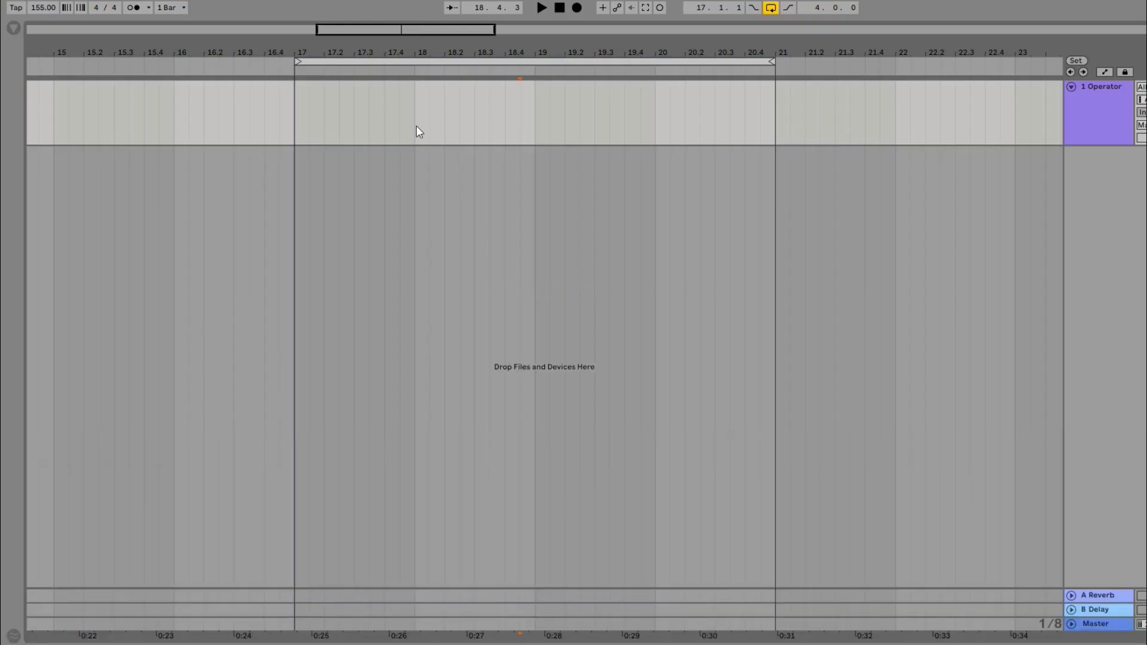
drag(295, 128, 775, 128)
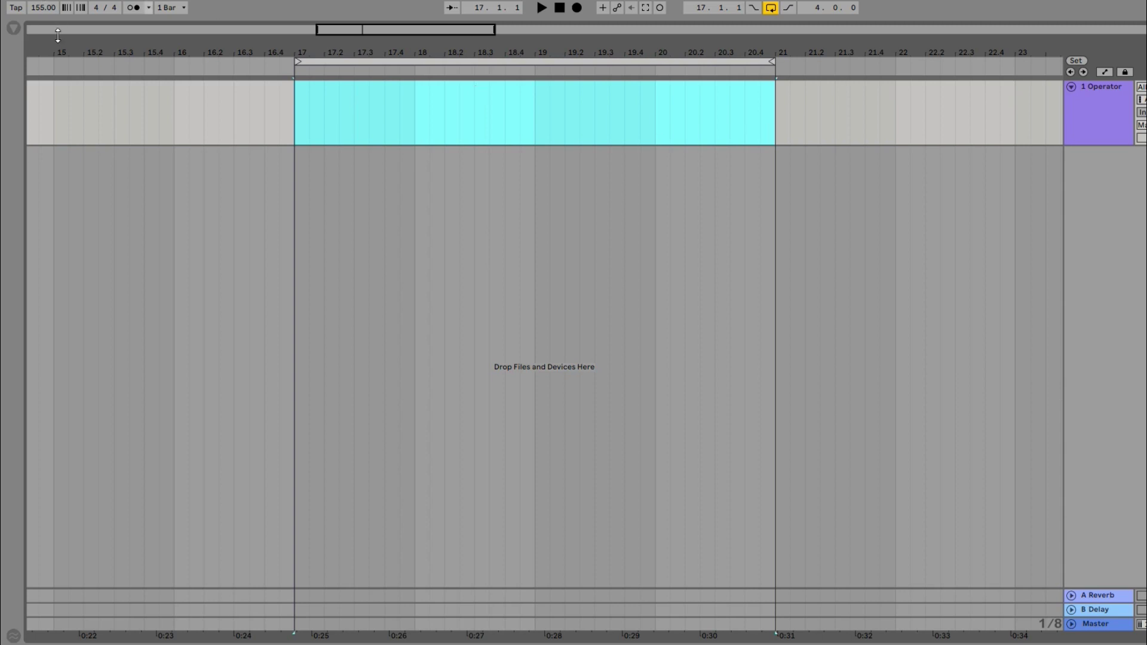
click(10, 30)
click(42, 329)
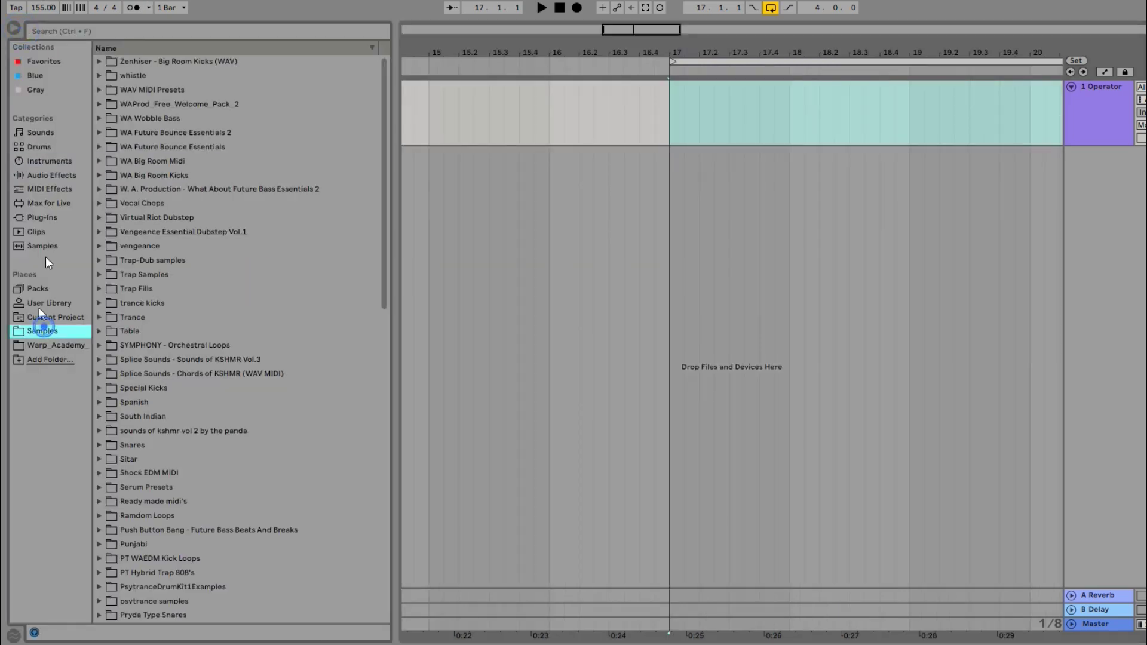
click(67, 31)
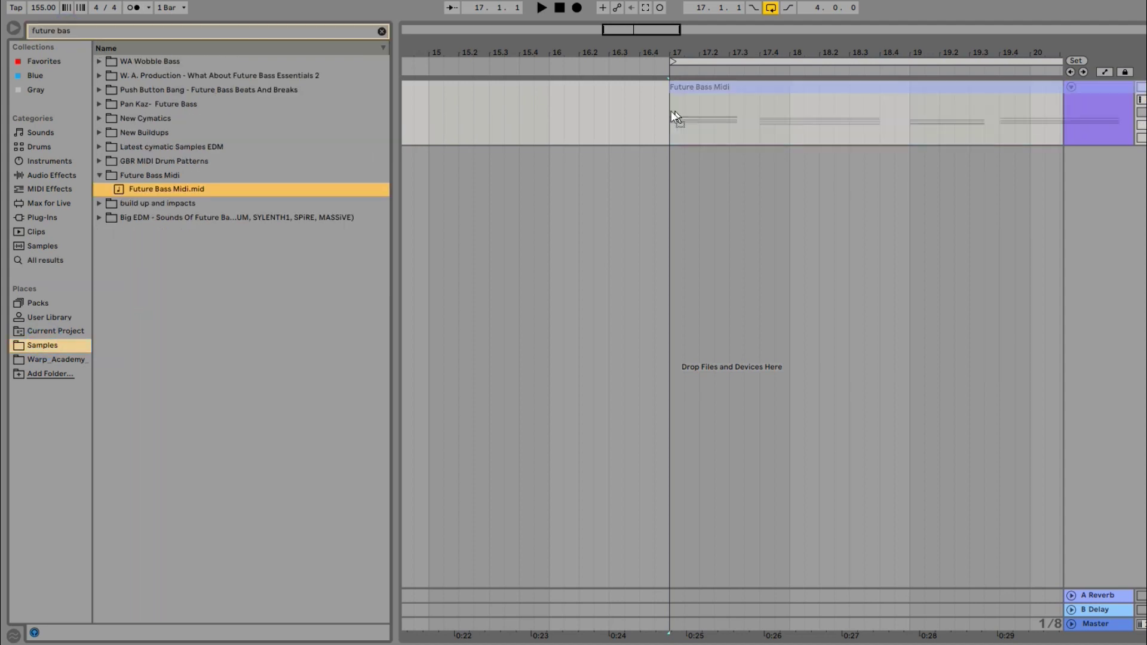
drag(166, 189, 672, 113)
click(12, 29)
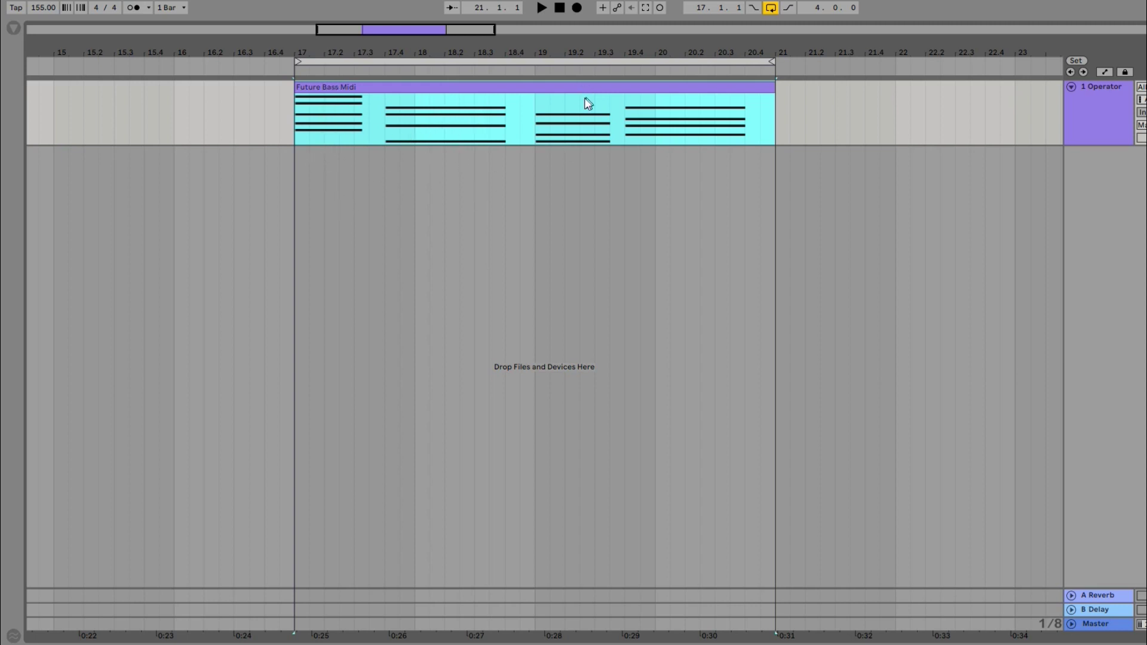
Open the Future Bass Midi clip in an enlarged note editor and examine its chords during playback
click(745, 97)
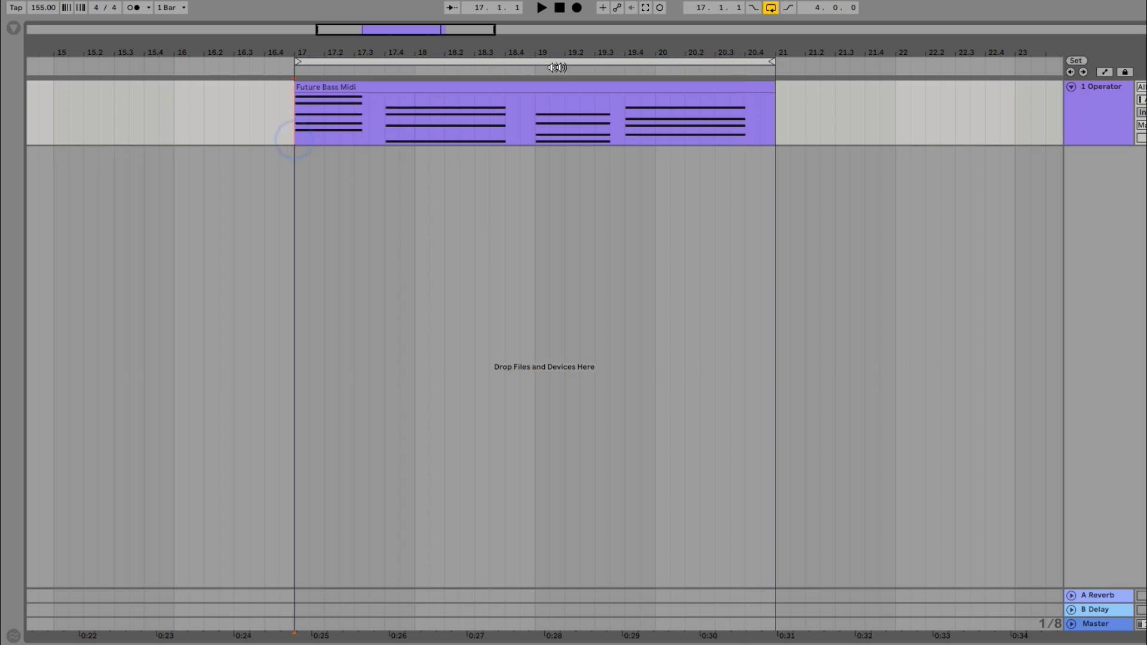
double_click(543, 92)
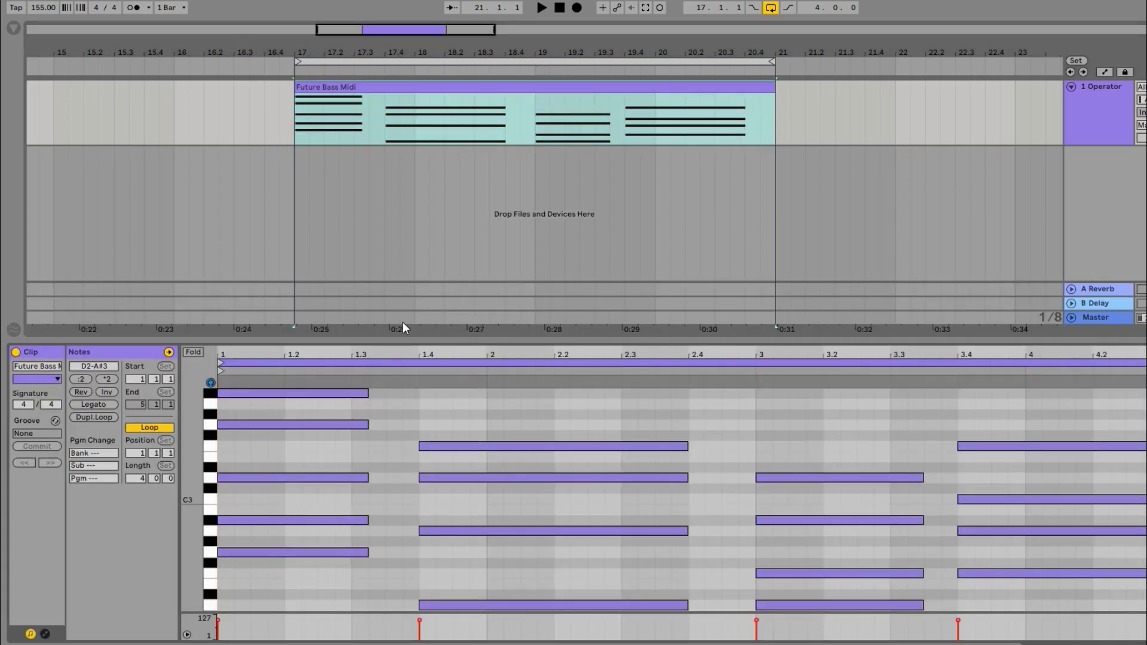
drag(402, 336, 391, 270)
key(space)
drag(191, 441, 173, 441)
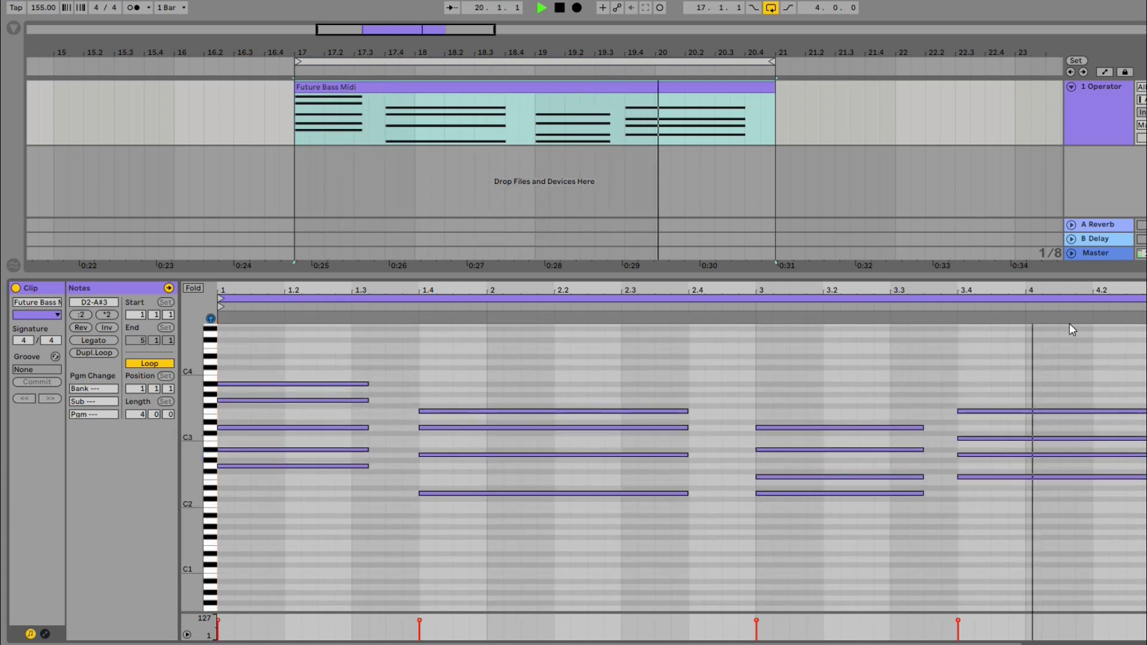
key(space)
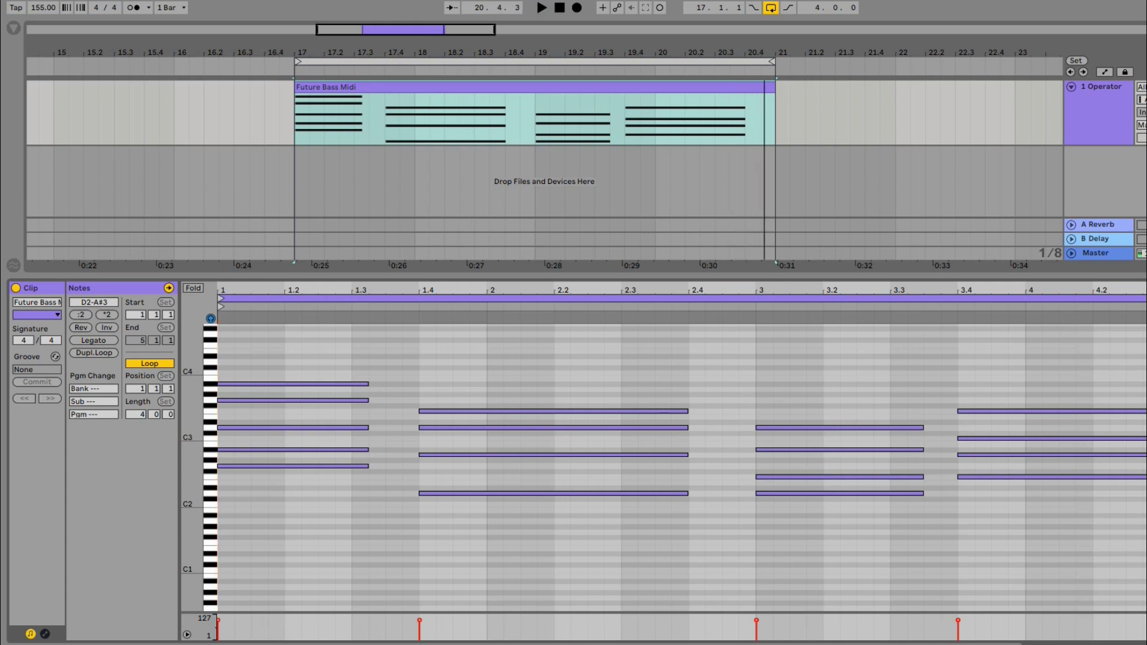
Turn on the metronome, close the note editor and listen to the Future Bass Midi clip
click(132, 10)
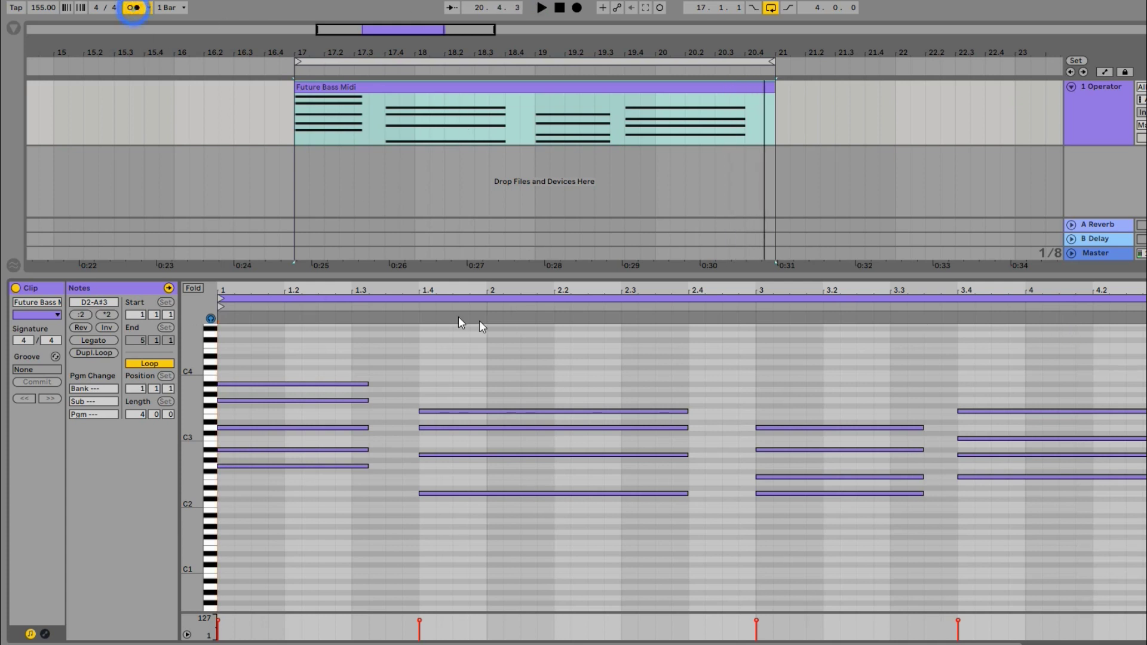
click(417, 273)
click(297, 162)
key(space)
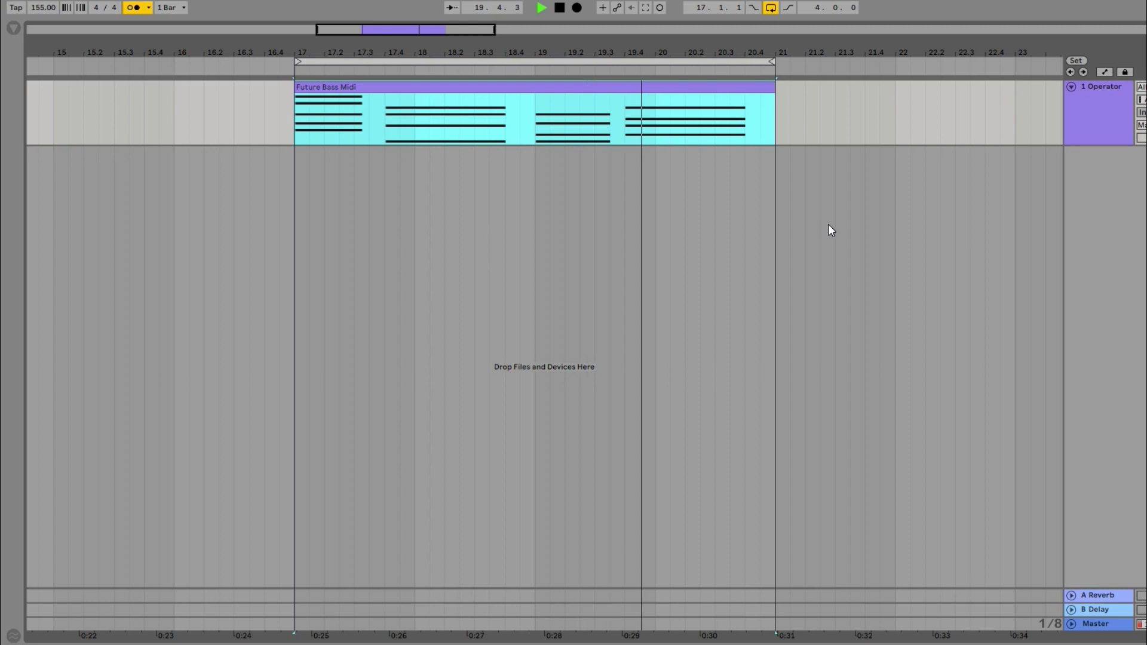
key(space)
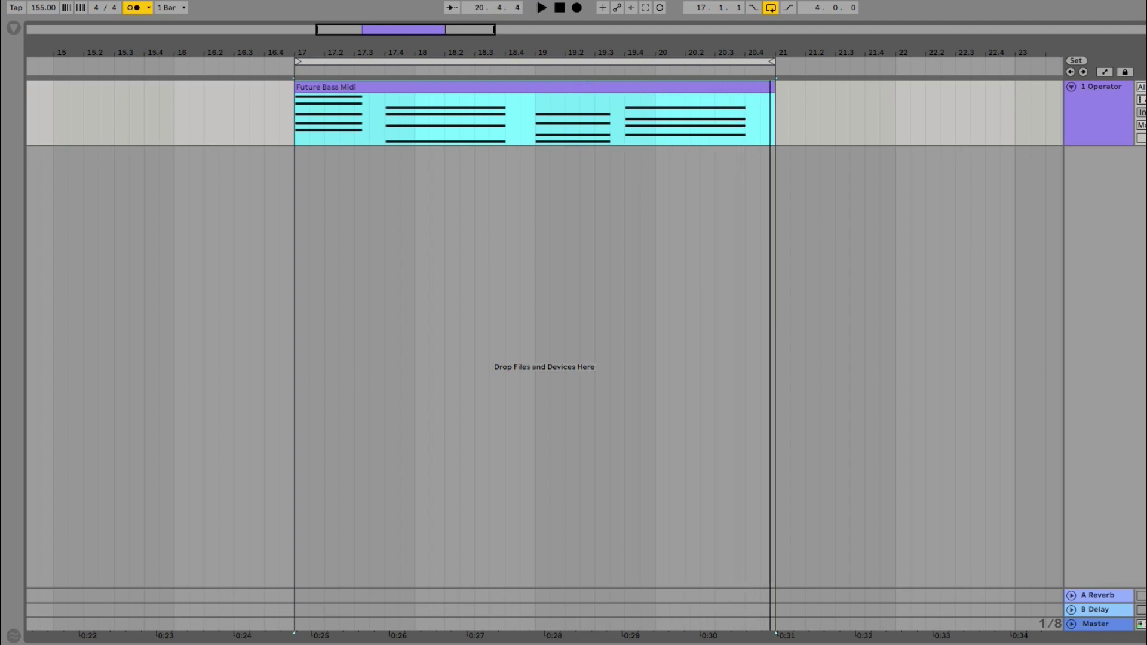
Show the Operator track's devices, search the audio effects for reverb and add Reverb after Operator
double_click(1120, 120)
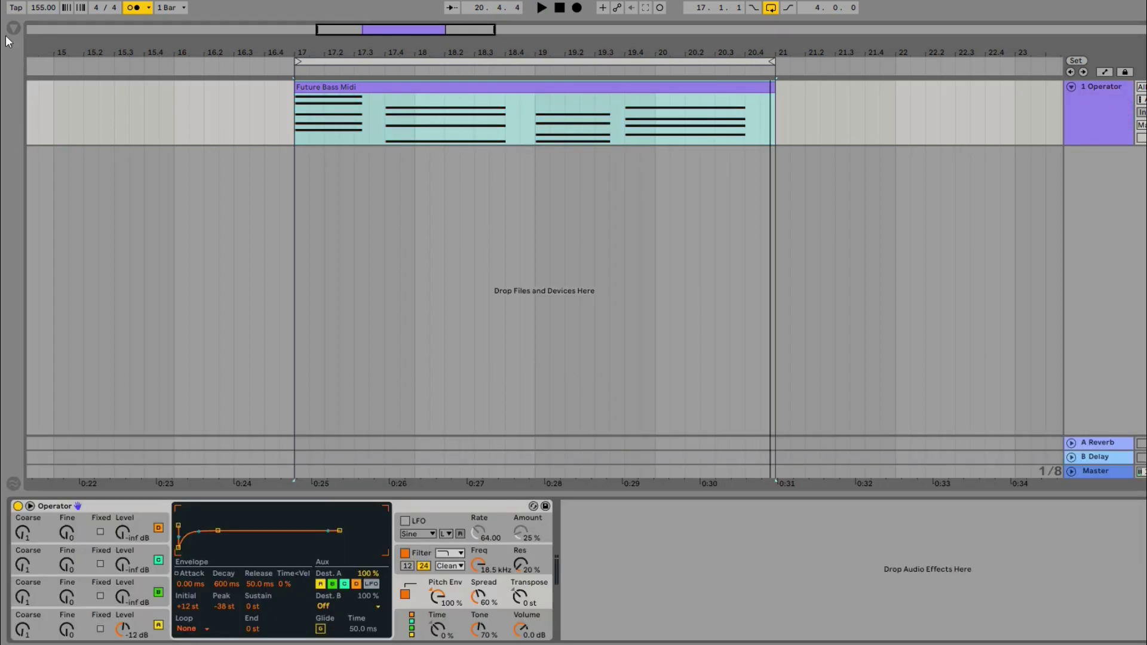
key(ctrl+alt+b)
key(ctrl+f)
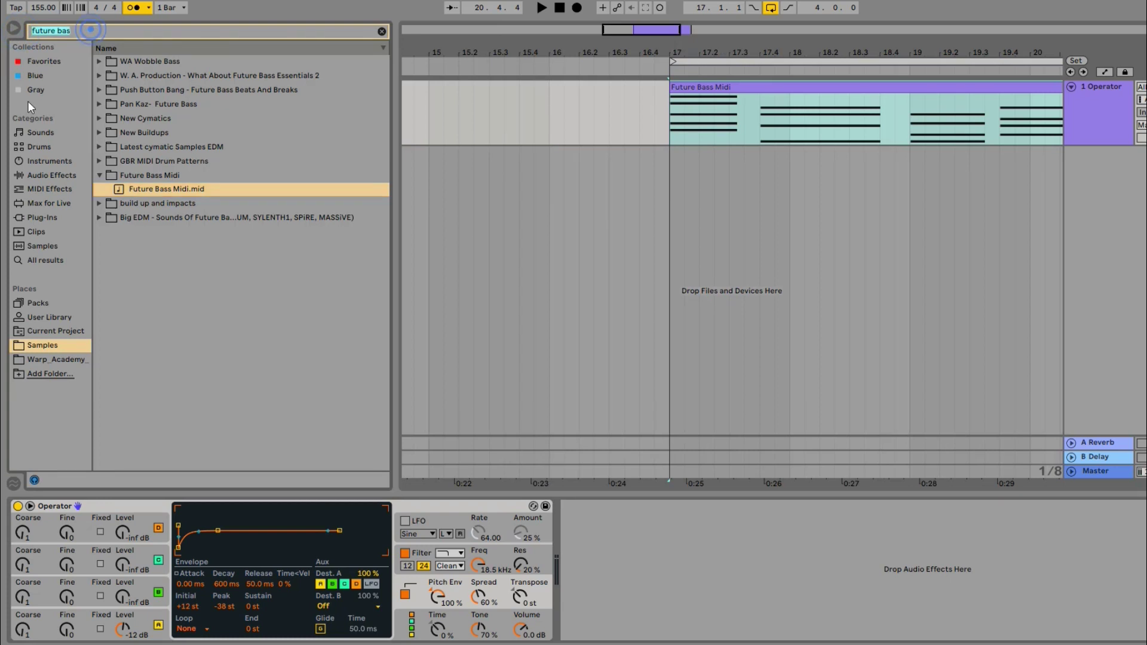
click(58, 163)
click(59, 177)
drag(133, 105, 589, 627)
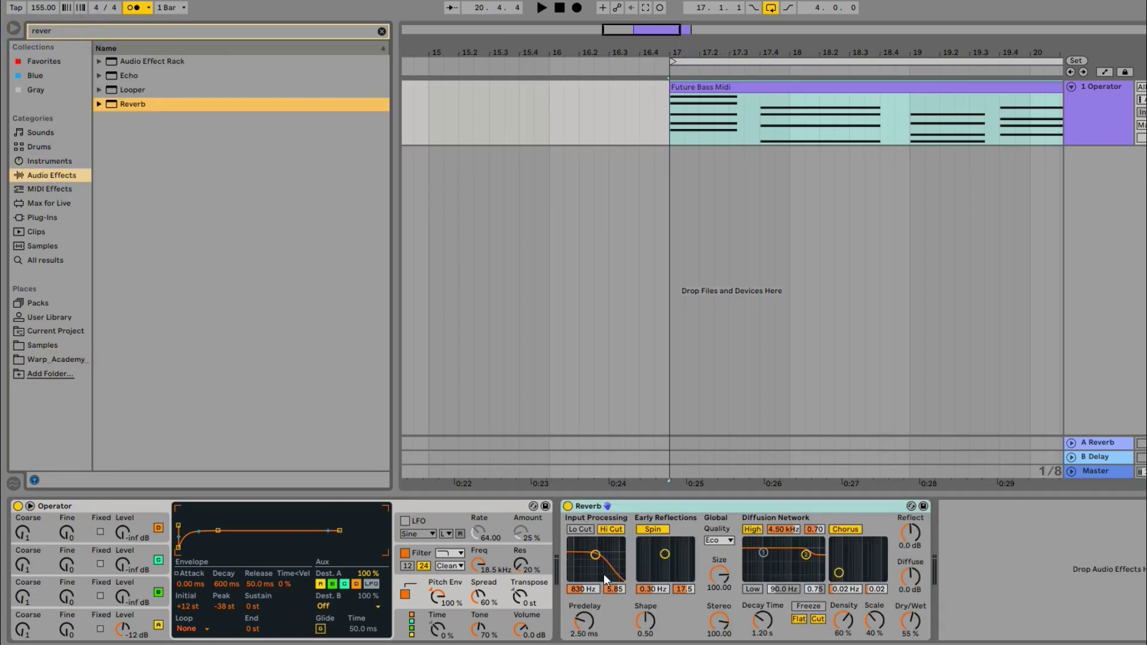
Configure Reverb with Lo Cut on, input filter at 3.31 kHz and 3.86, High quality, size 500, stereo 120 and decay time 3.46 s
click(578, 528)
drag(600, 558, 605, 554)
click(729, 541)
click(720, 576)
drag(720, 576, 720, 541)
drag(725, 635, 724, 629)
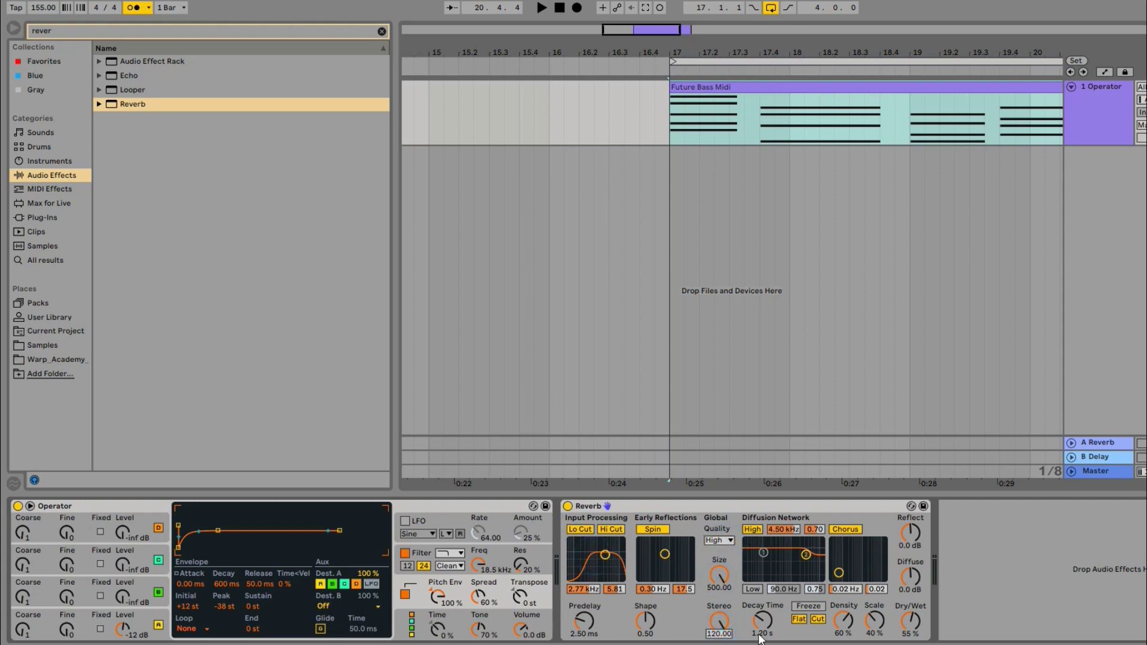
drag(762, 635, 762, 621)
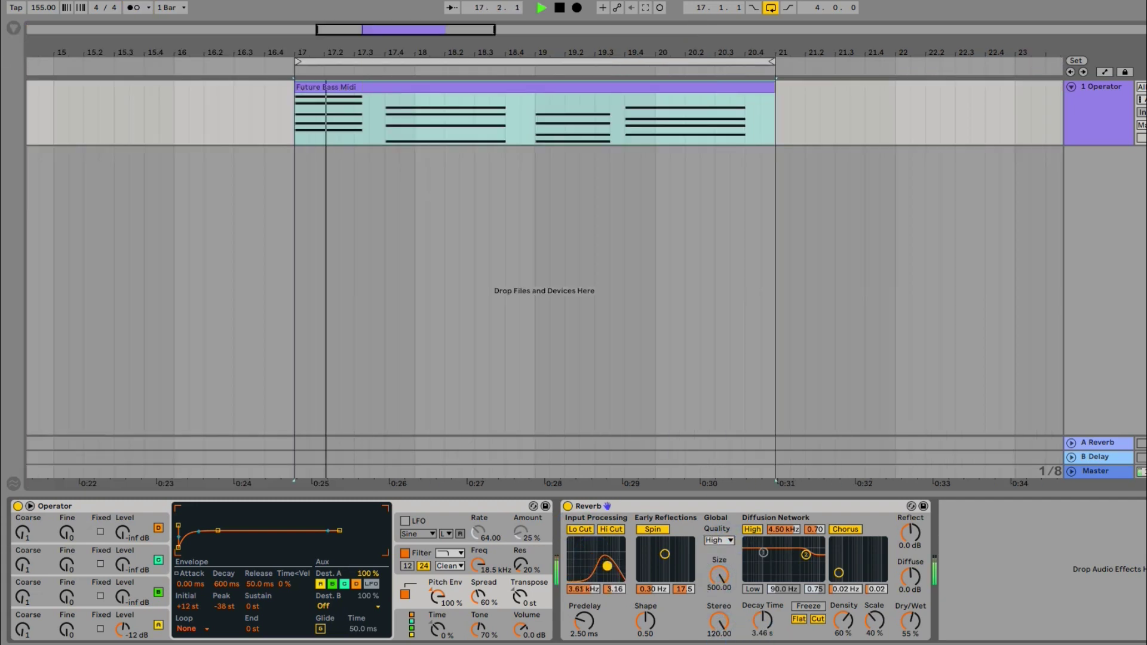
drag(607, 566, 606, 563)
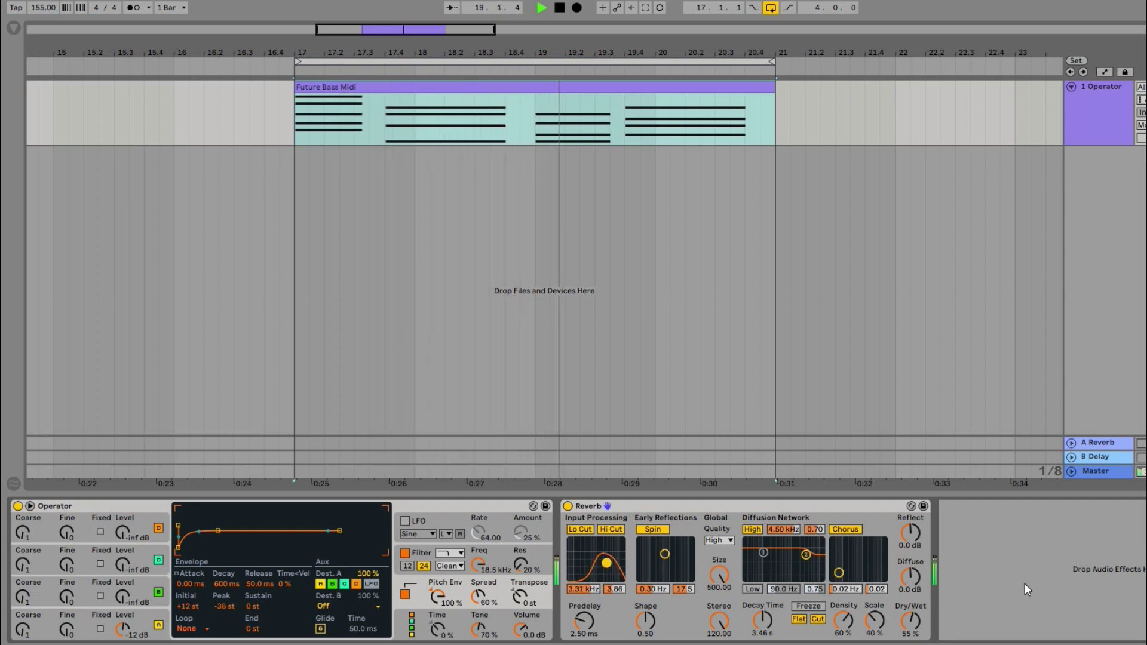
key(space)
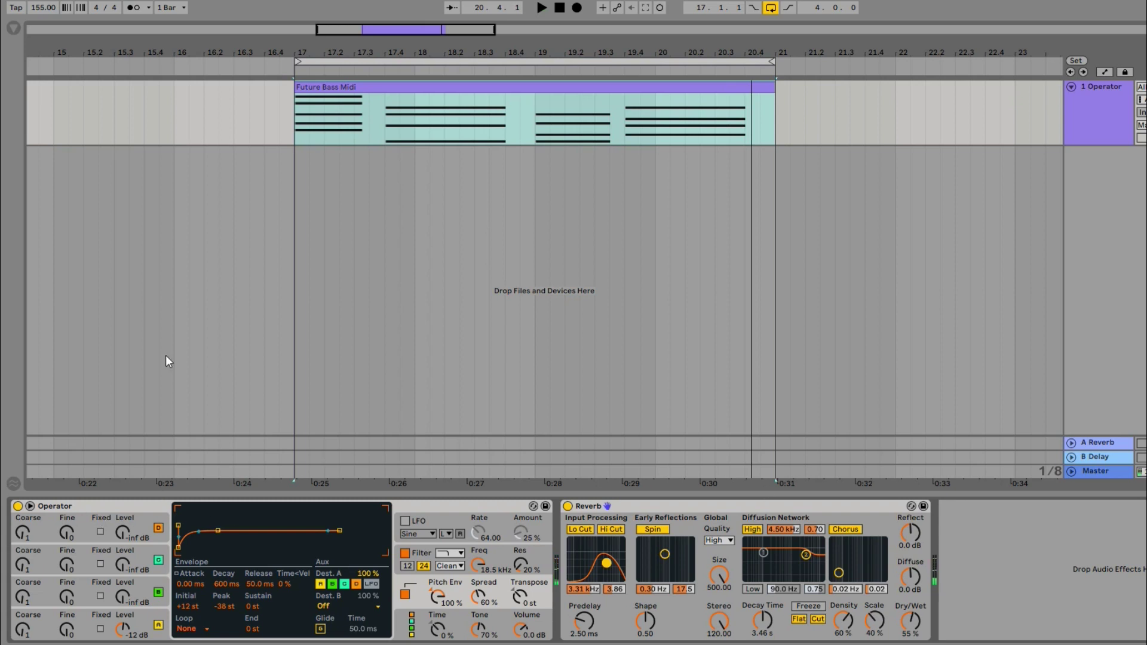
Add Auto Pan after Reverb and set its rate to 0.07 Hz, phase to 0° and amount to 50%
click(13, 28)
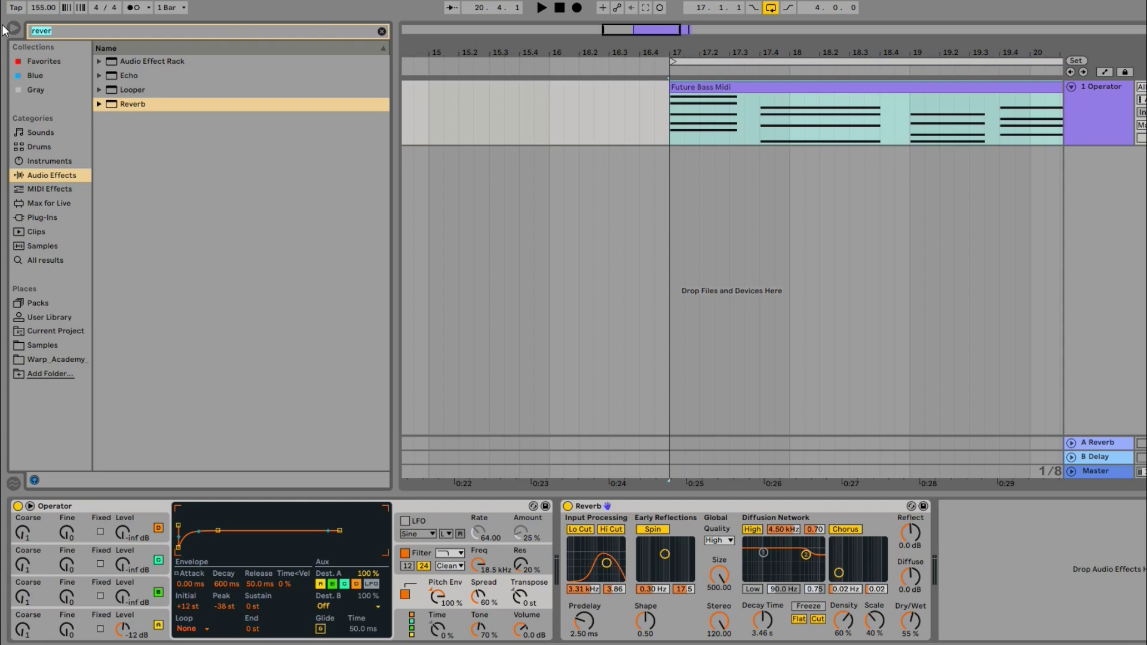
text(auoa)
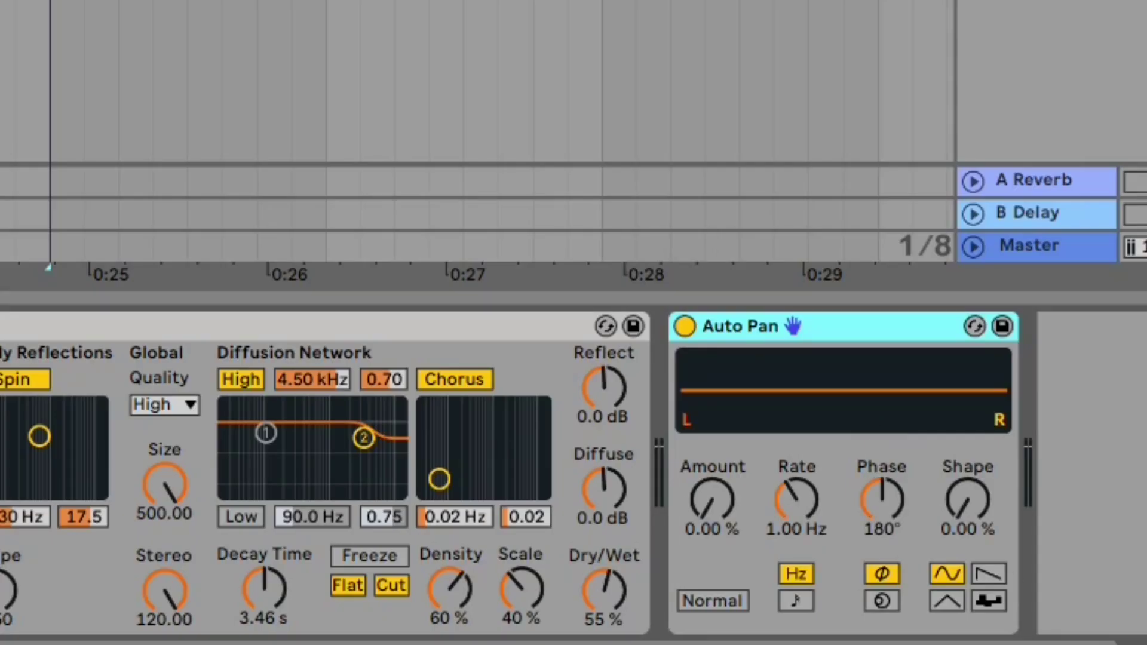
drag(796, 499, 796, 554)
drag(871, 496, 871, 538)
click(699, 514)
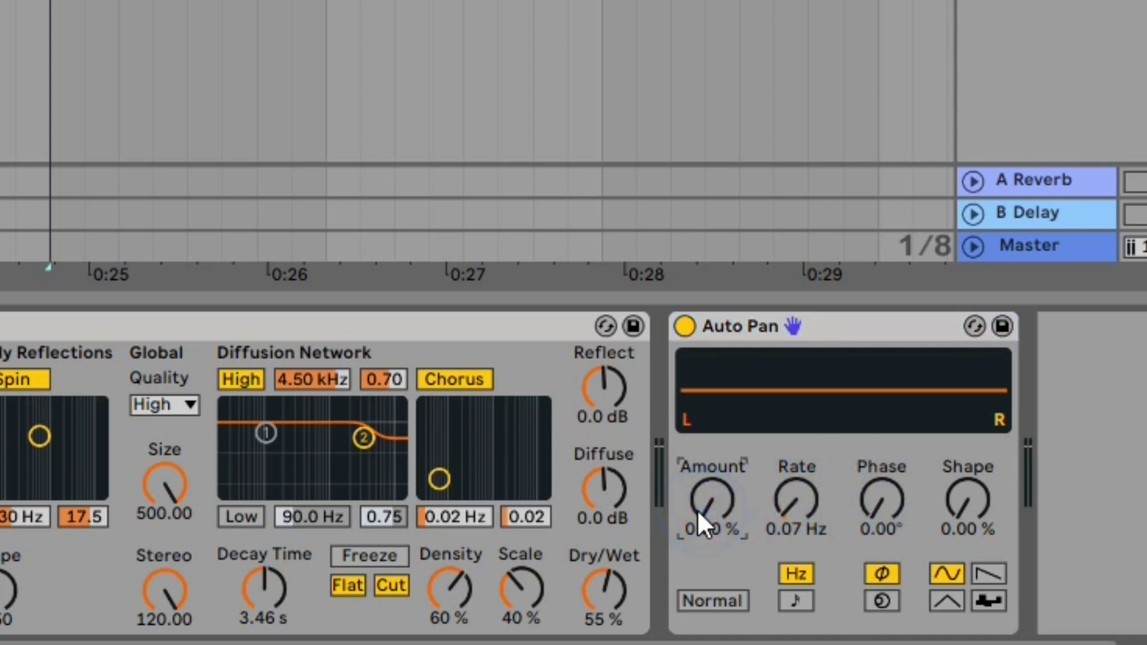
text(50)
key(Return)
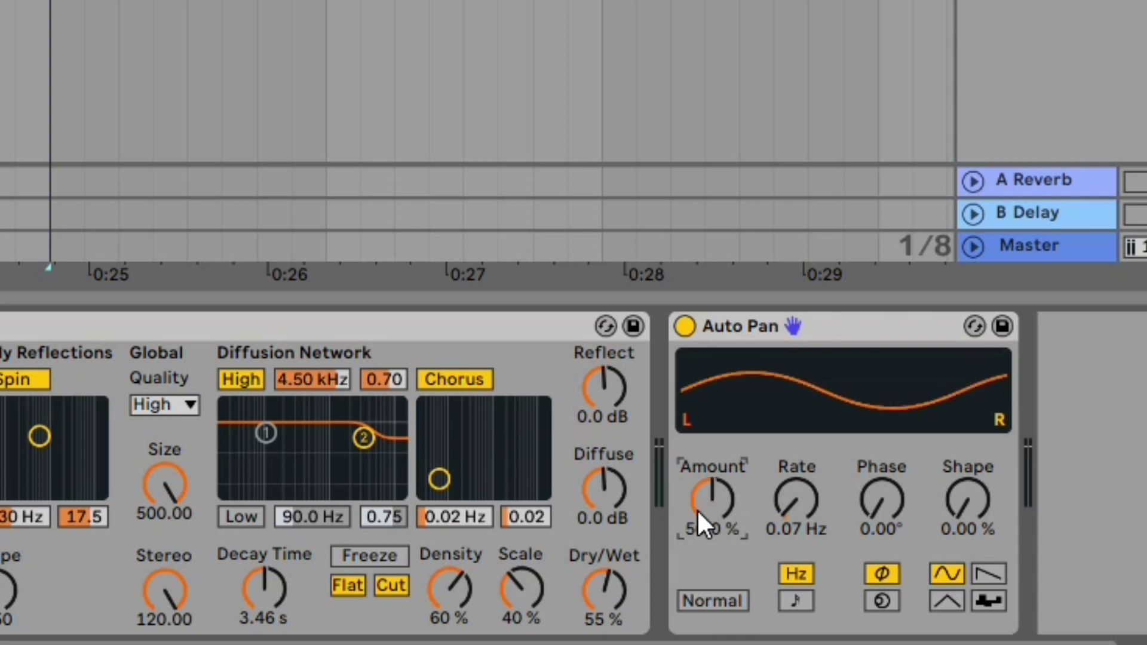
Lower Auto Pan's rate to 0.05 Hz while auditioning the clip, and show the rate's automation on the Operator track
click(796, 499)
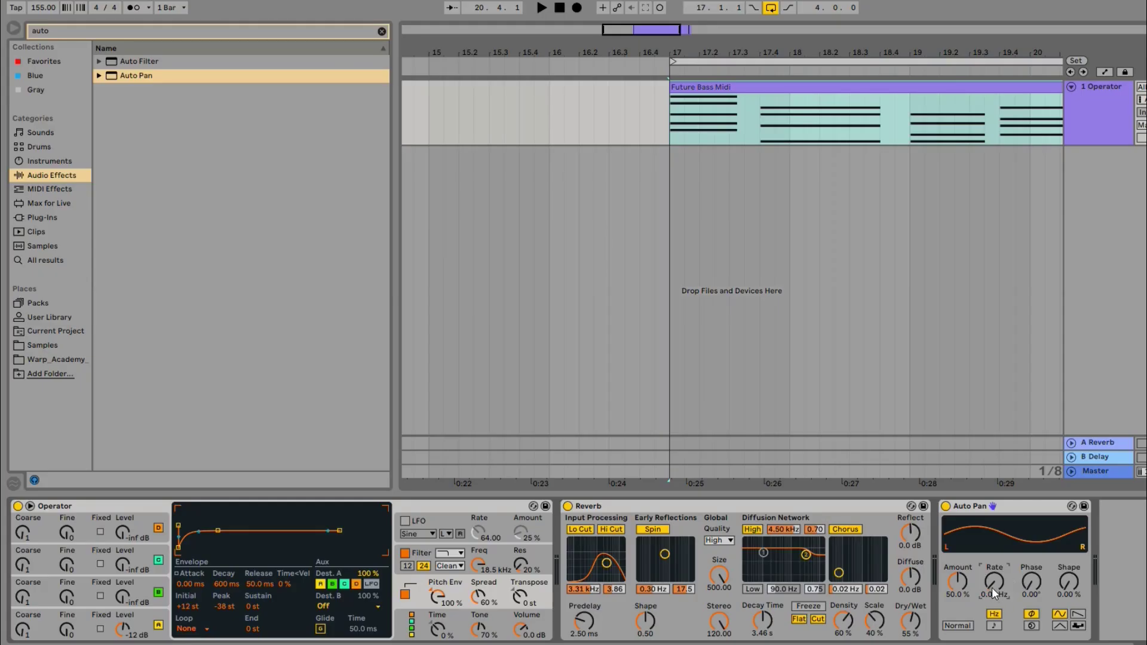
drag(627, 30, 637, 31)
key(space)
mouse_move(992, 580)
mouse_down()
mouse_move(992, 517)
mouse_move(990, 594)
mouse_up()
key(space)
right_click(989, 578)
click(1027, 507)
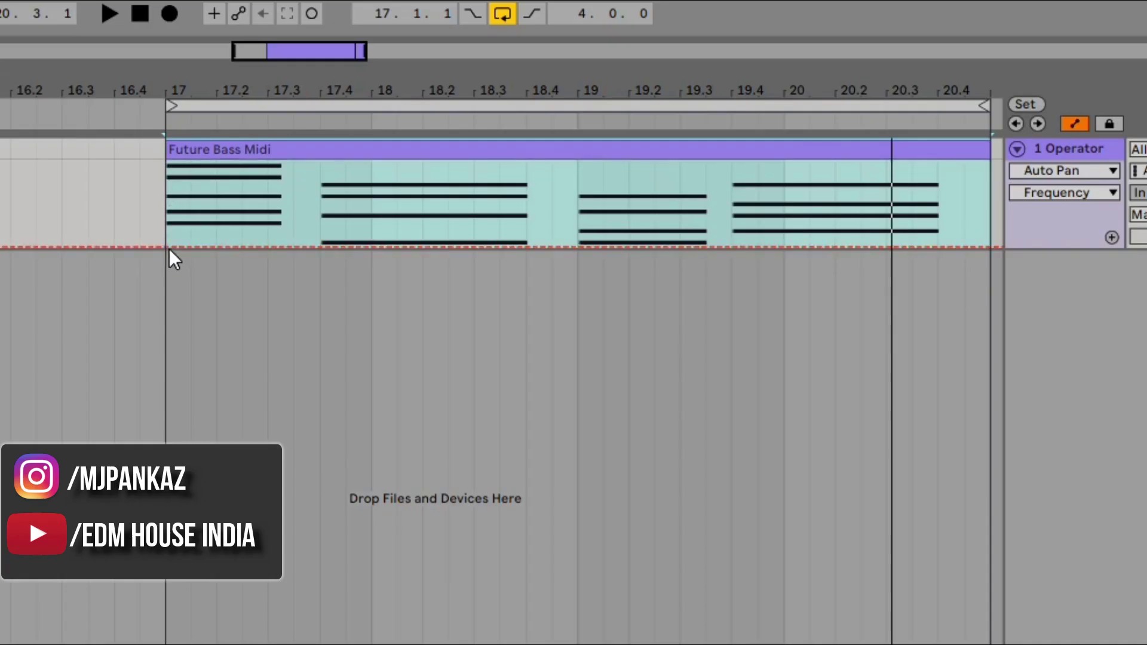
Draw rate automation that rises from 0.05 Hz to about 18.8 Hz over the second chord and drops back just after it
click(164, 245)
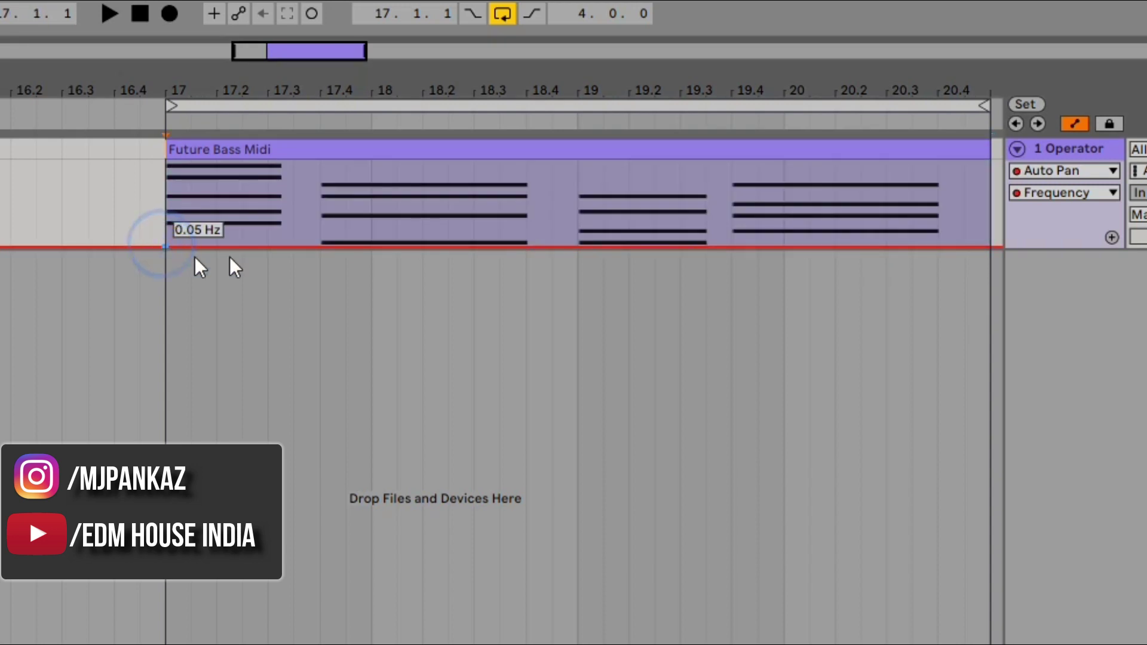
click(315, 245)
click(546, 247)
click(299, 245)
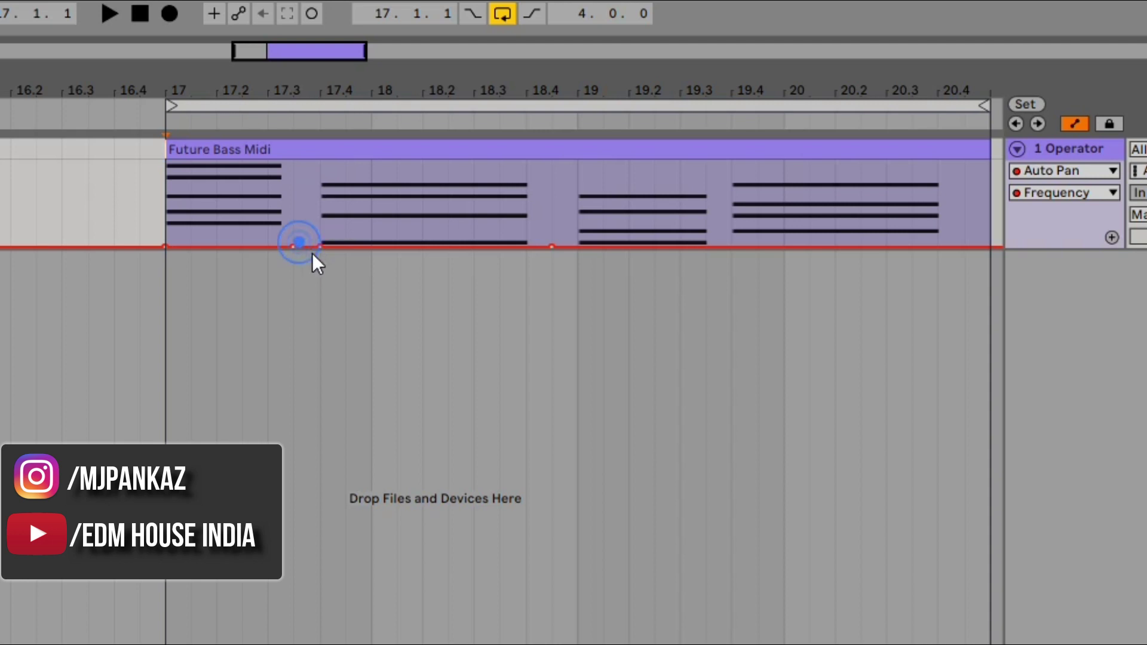
drag(318, 246, 320, 182)
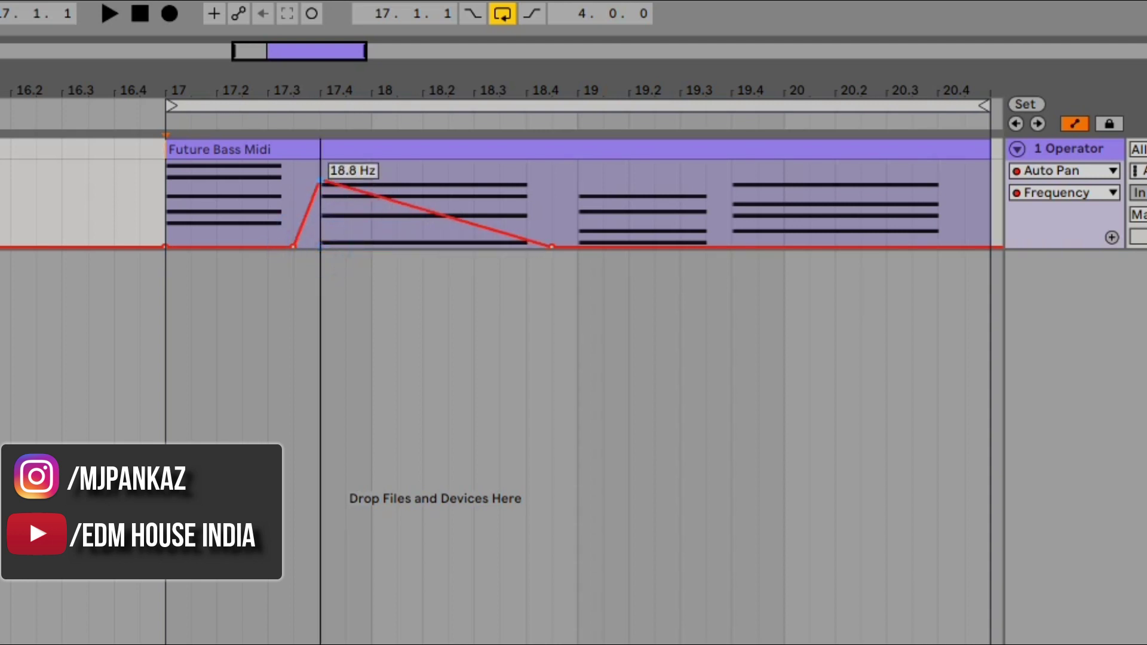
click(534, 244)
drag(533, 244, 533, 187)
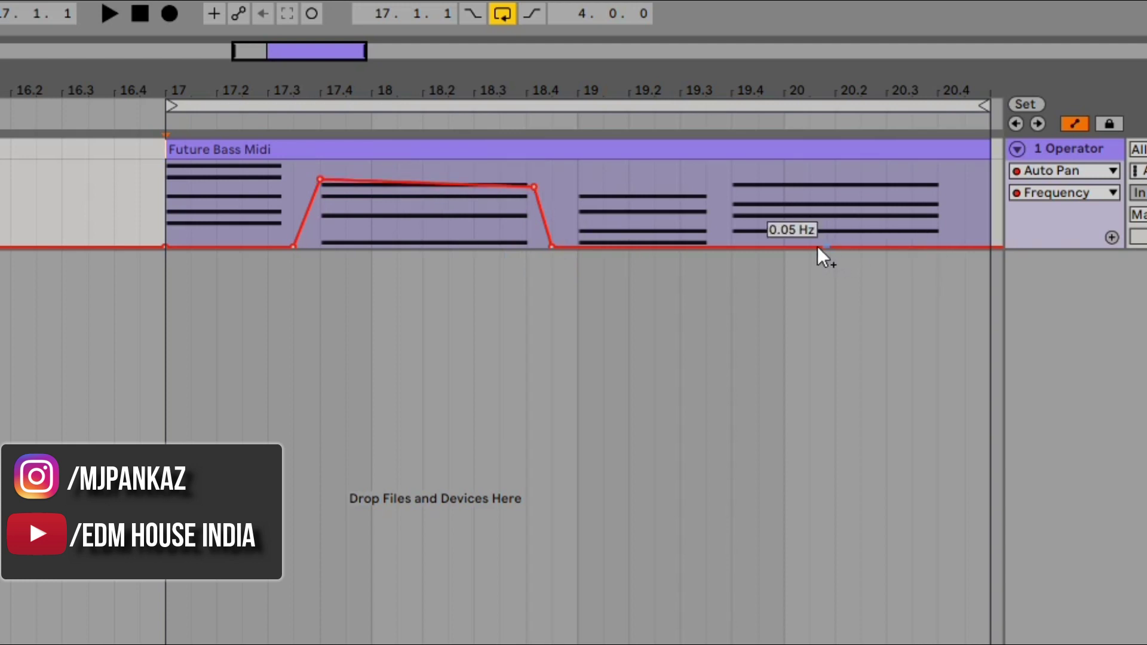
Add rate automation points around the fourth chord, raising the one at its start sharply and the one just past its end slightly
click(733, 246)
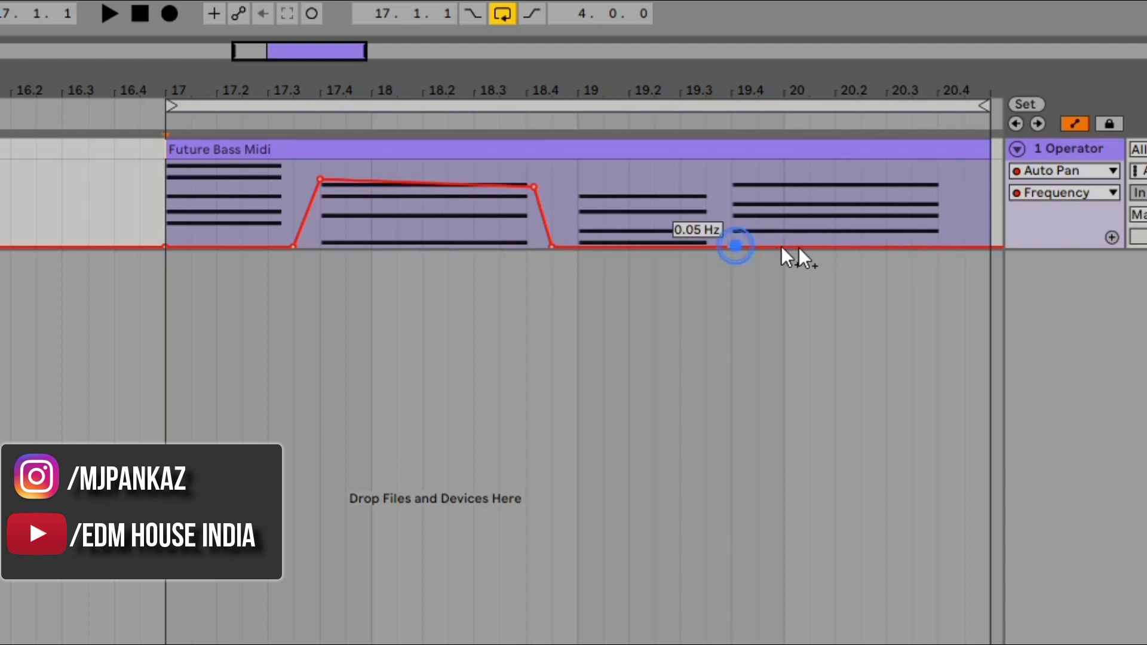
click(956, 247)
drag(740, 245, 732, 166)
mouse_move(963, 245)
mouse_down()
mouse_move(964, 213)
mouse_move(964, 224)
mouse_up()
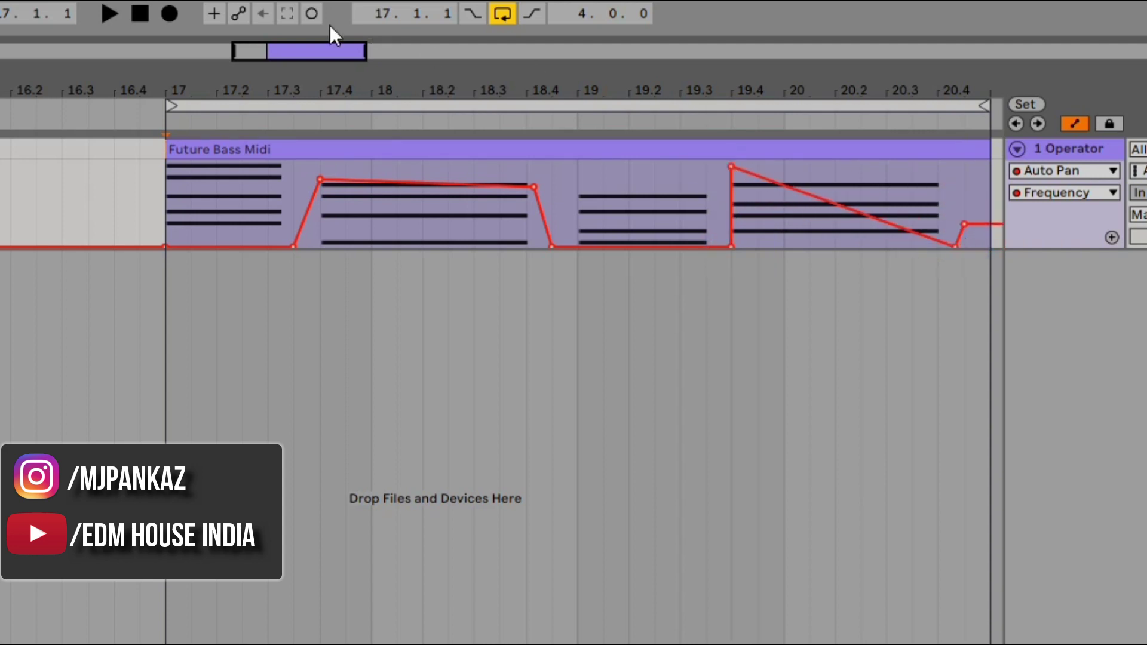
Shape the rate automation to stay high until the fourth chord's end and drop to the minimum just after it, and audition the clip
drag(242, 67, 259, 67)
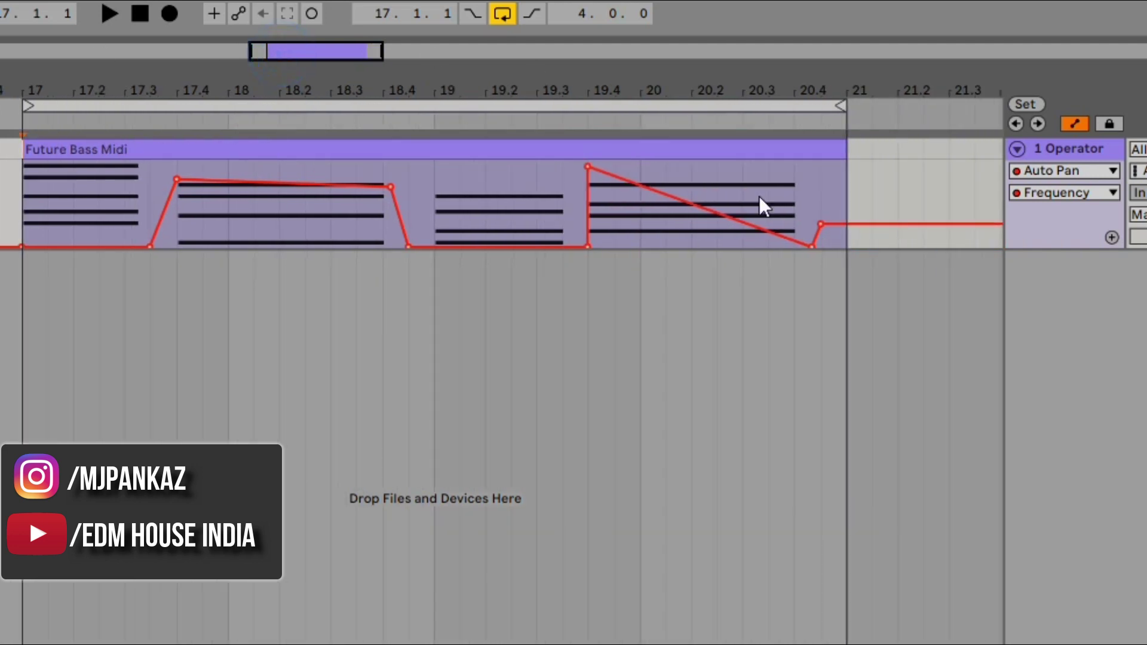
click(825, 224)
drag(799, 241, 795, 194)
drag(585, 166, 583, 168)
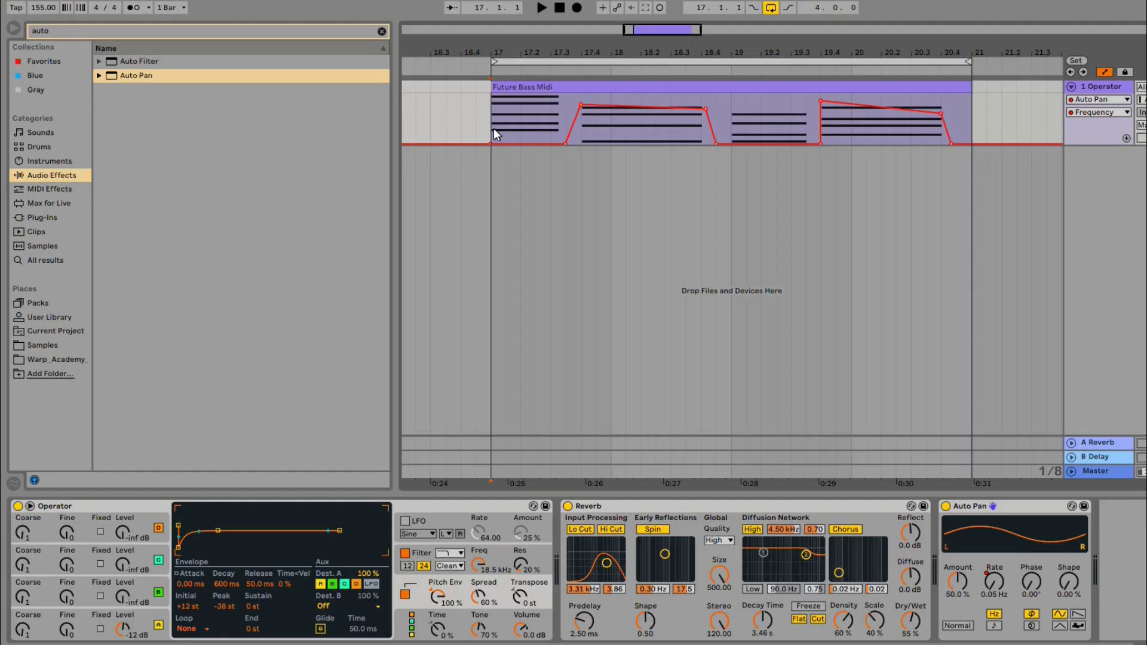
click(23, 219)
key(space)
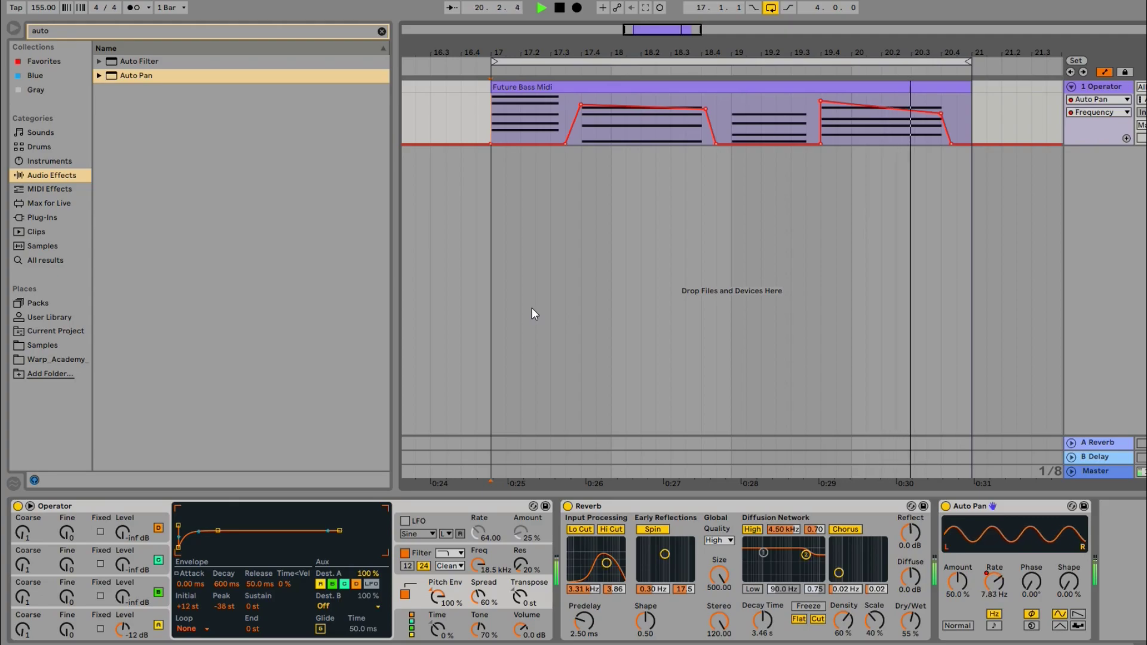
Duplicate the Operator track and clear the Auto Pan rate envelope on the copy
right_click(1096, 86)
click(1115, 110)
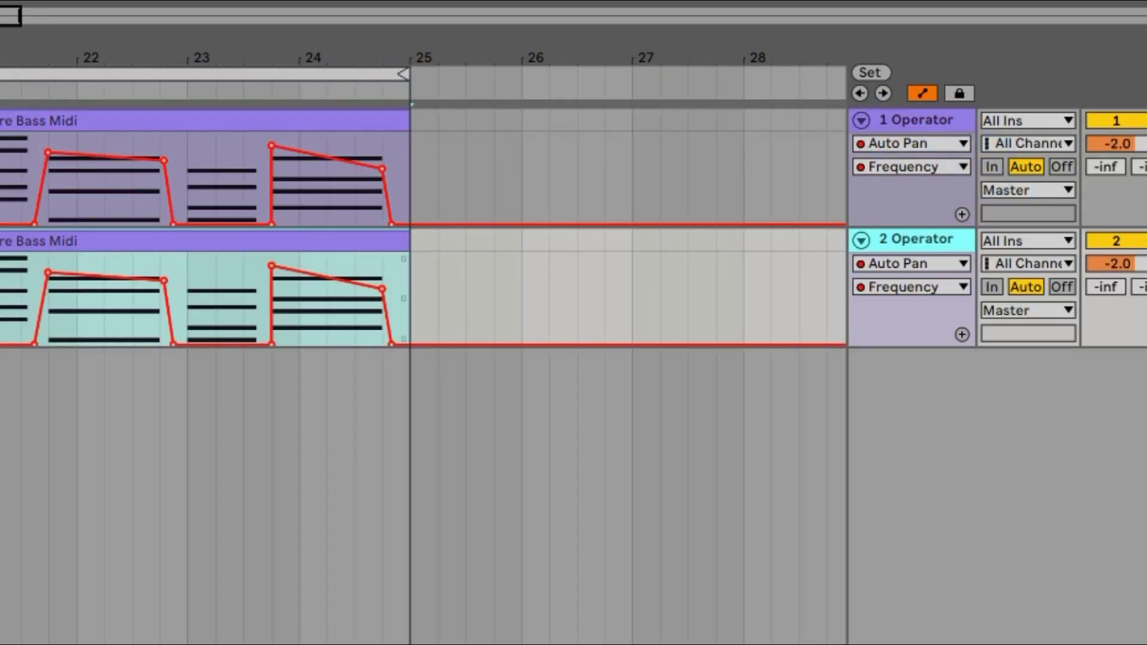
right_click(892, 325)
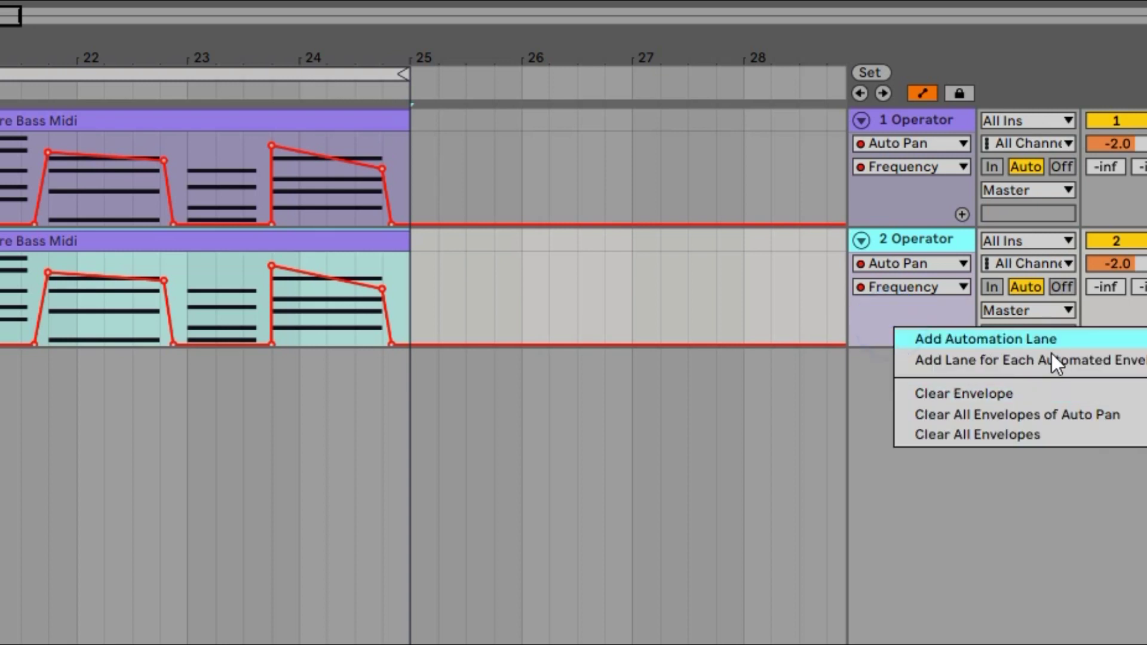
click(1004, 400)
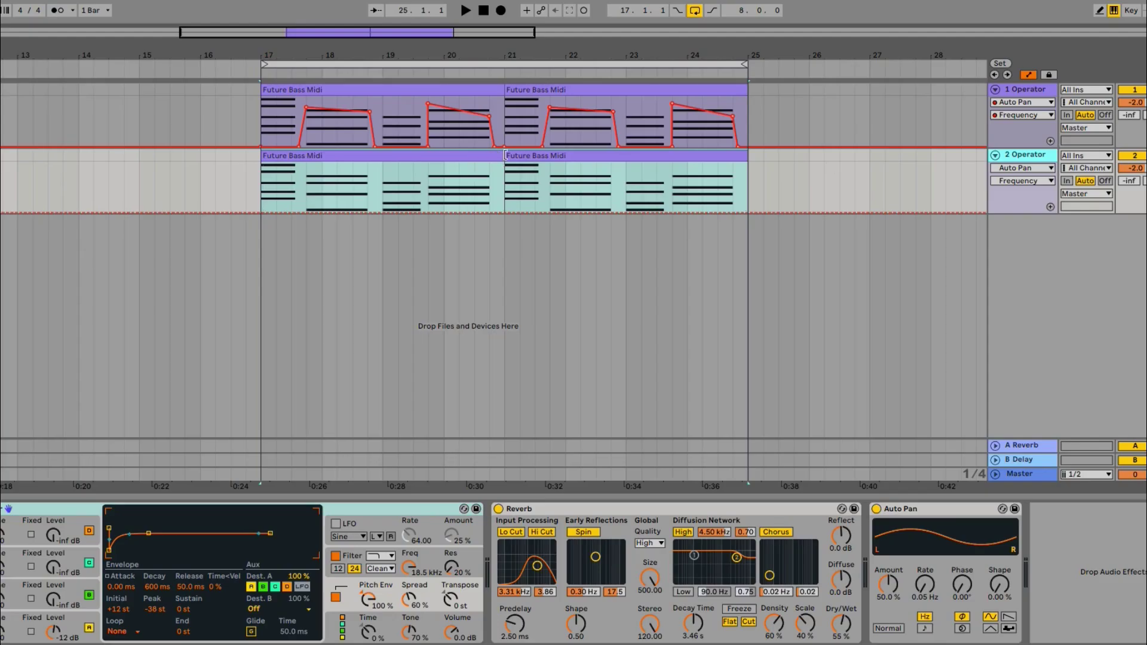
In the copied track's first clip, delete the upper notes of the first and second chords, keeping only the lowest note of each
click(484, 157)
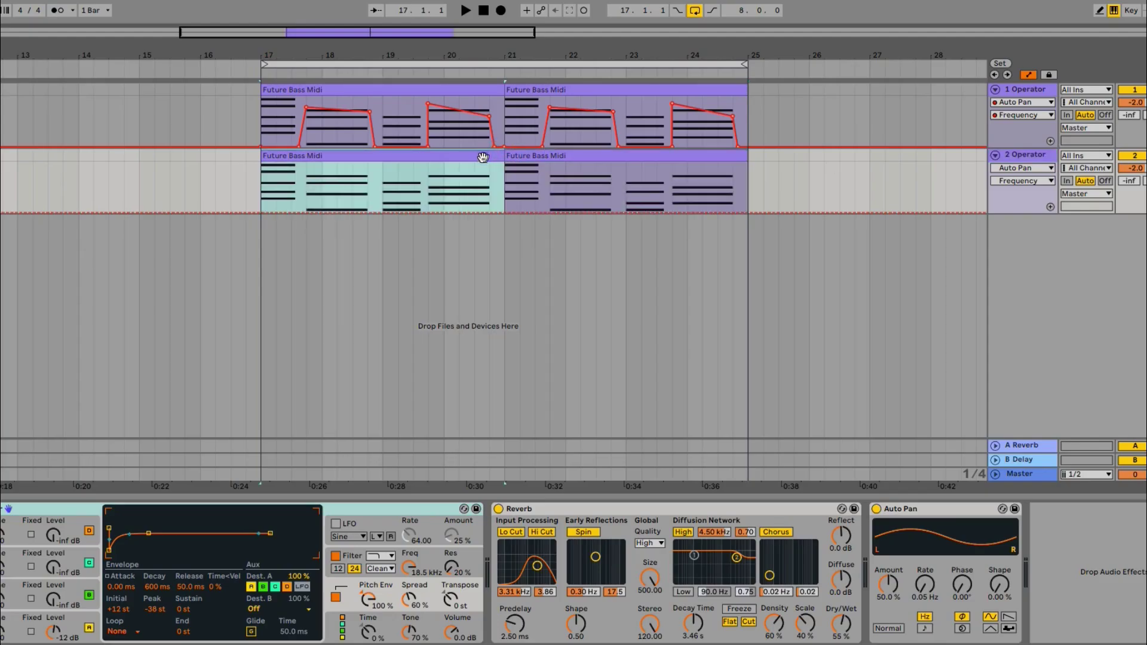
double_click(483, 158)
drag(248, 363, 240, 457)
key(Delete)
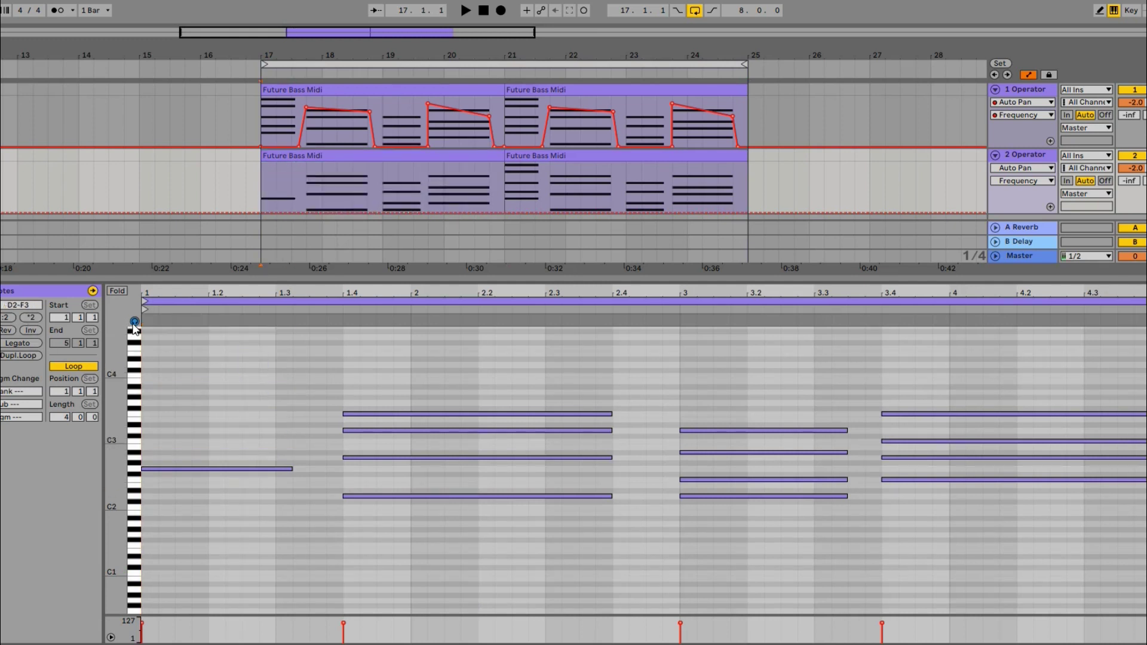
drag(409, 358, 432, 471)
key(Delete)
Reduce the third and fourth chords to their lowest notes and duplicate the edited clip over the second half
drag(734, 406, 745, 485)
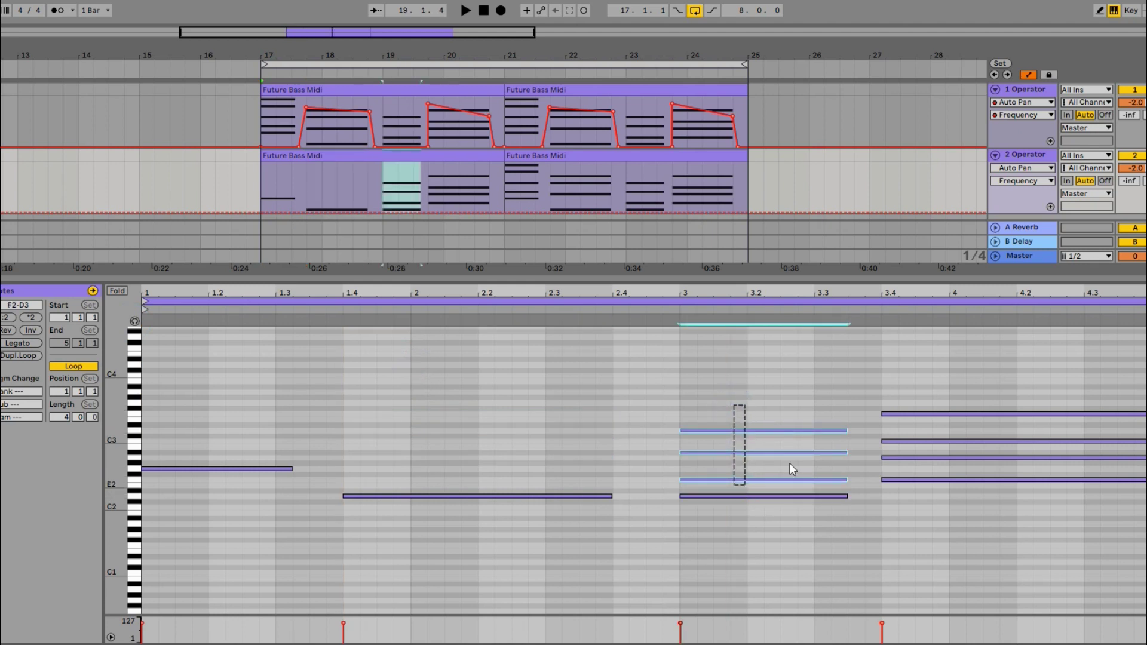
drag(955, 383, 960, 464)
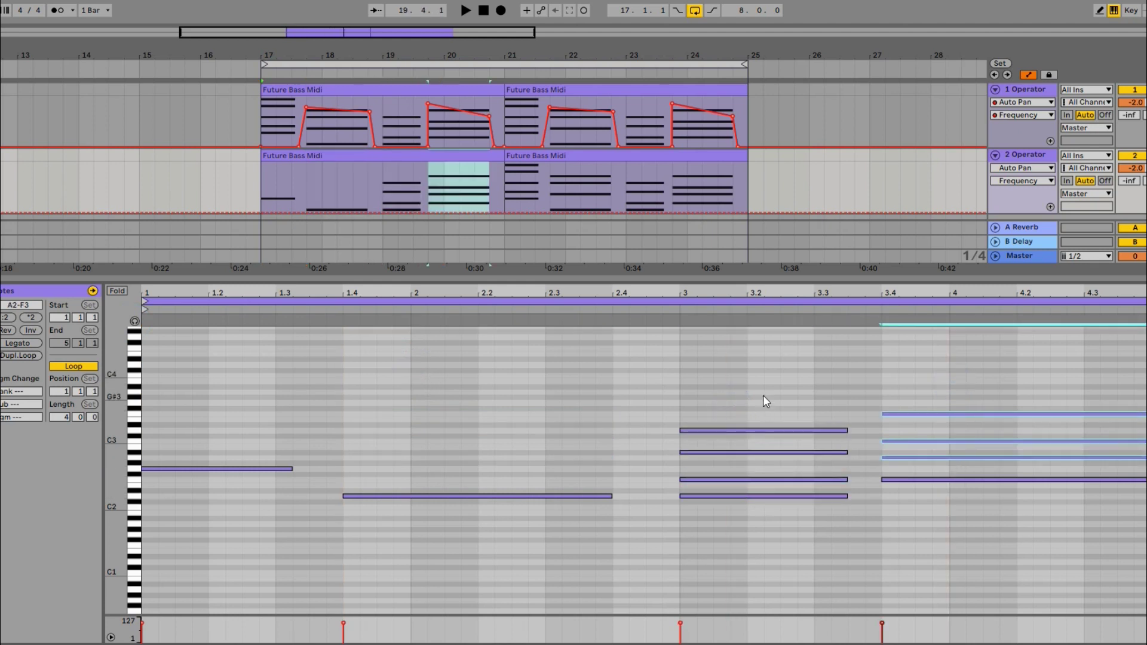
key(Delete)
drag(790, 385, 791, 485)
key(Delete)
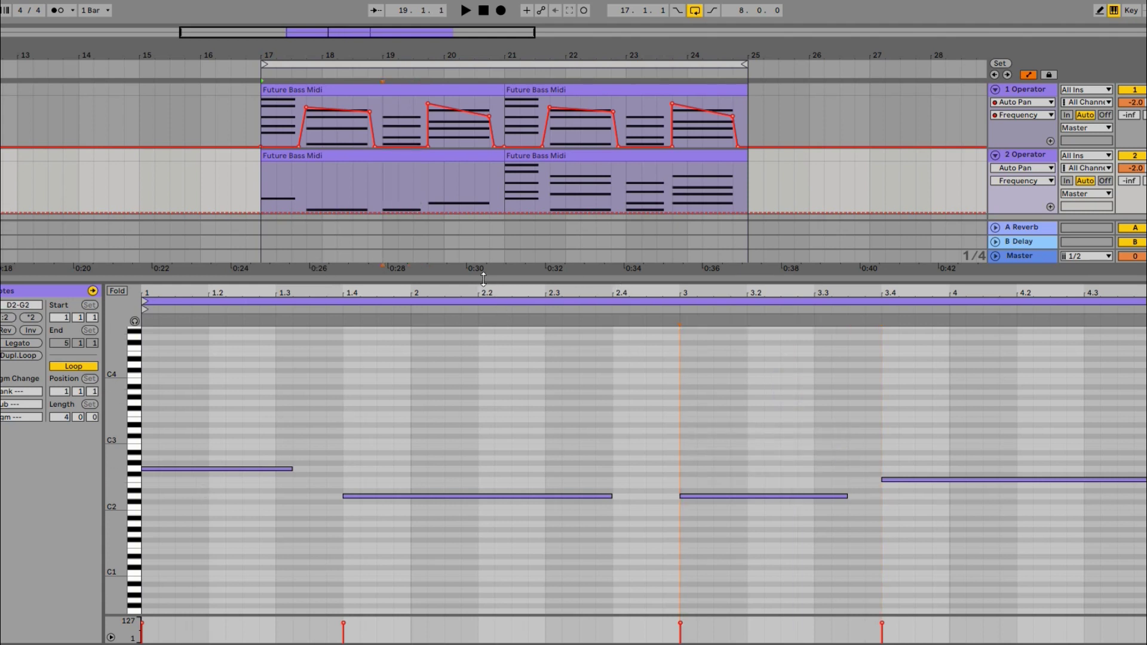
click(378, 158)
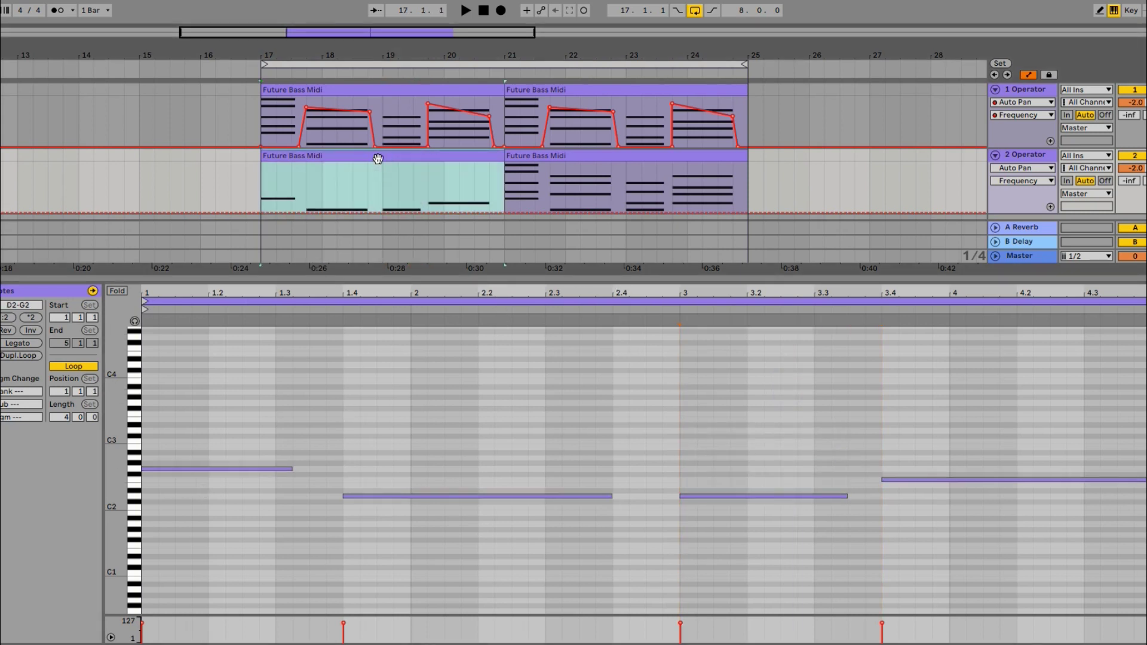
key(ctrl+d)
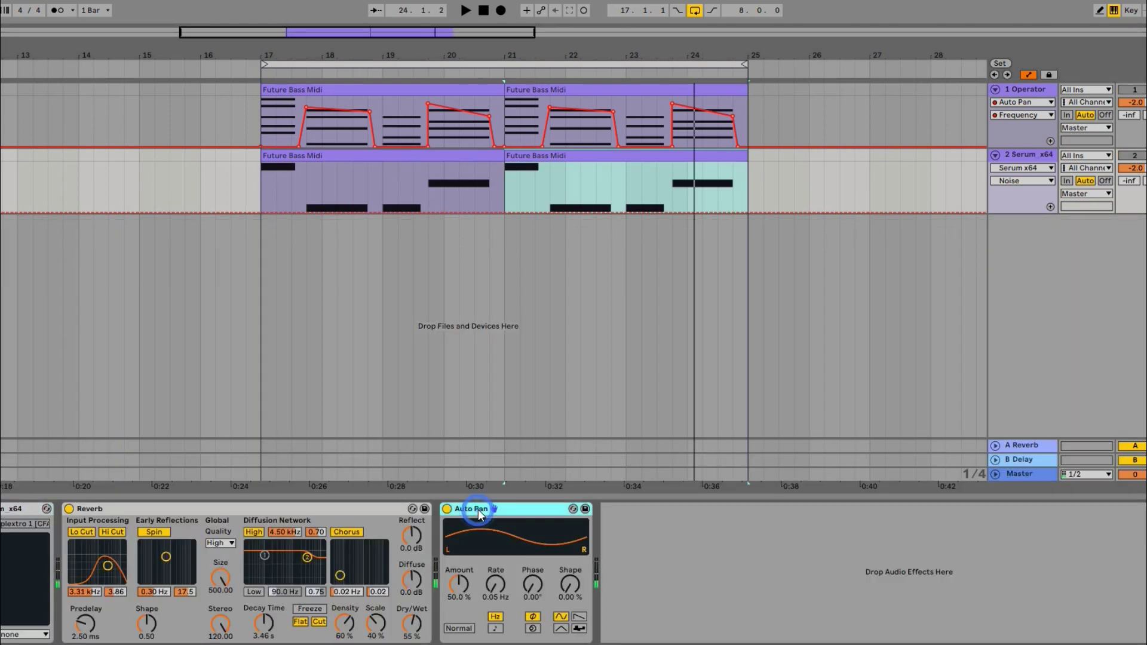
Remove Auto Pan from the Serum bass track and audition both tracks from bar 17
key(Delete)
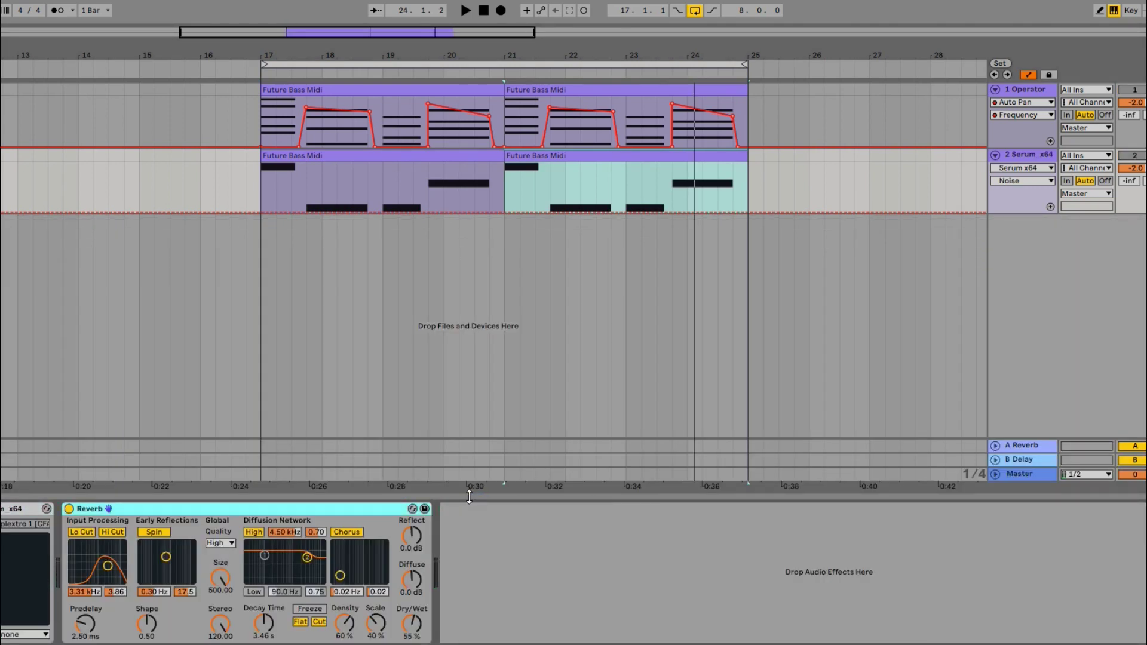
click(469, 497)
click(263, 189)
key(space)
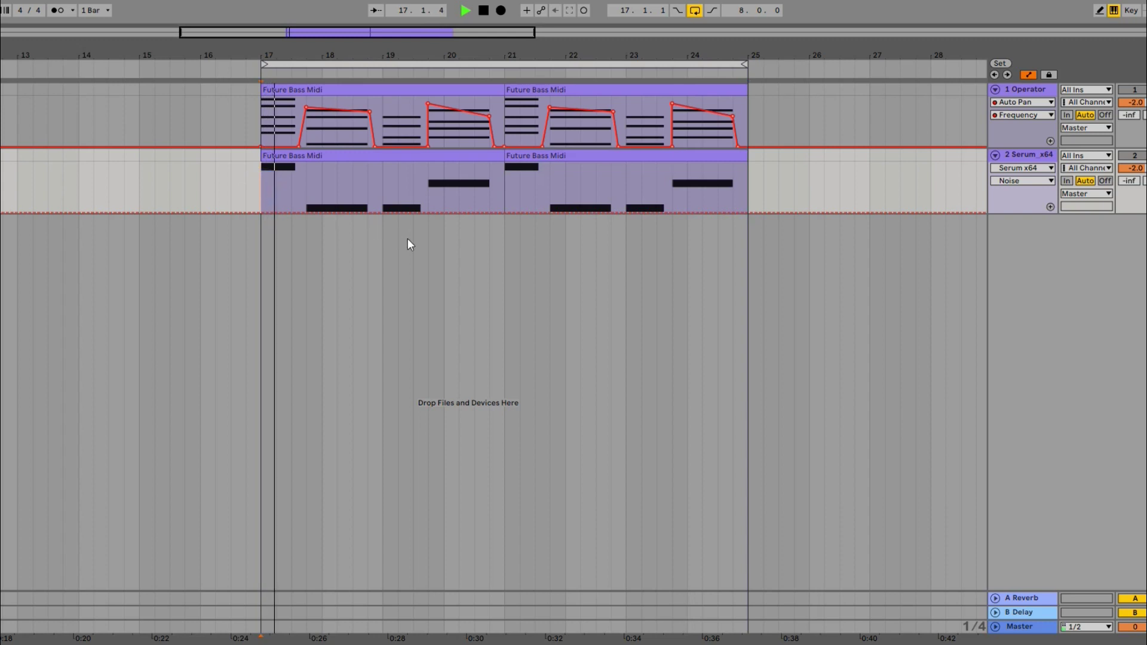
Search the audio effects for "comp" and add Compressor after Auto Pan on the Operator track
double_click(1023, 89)
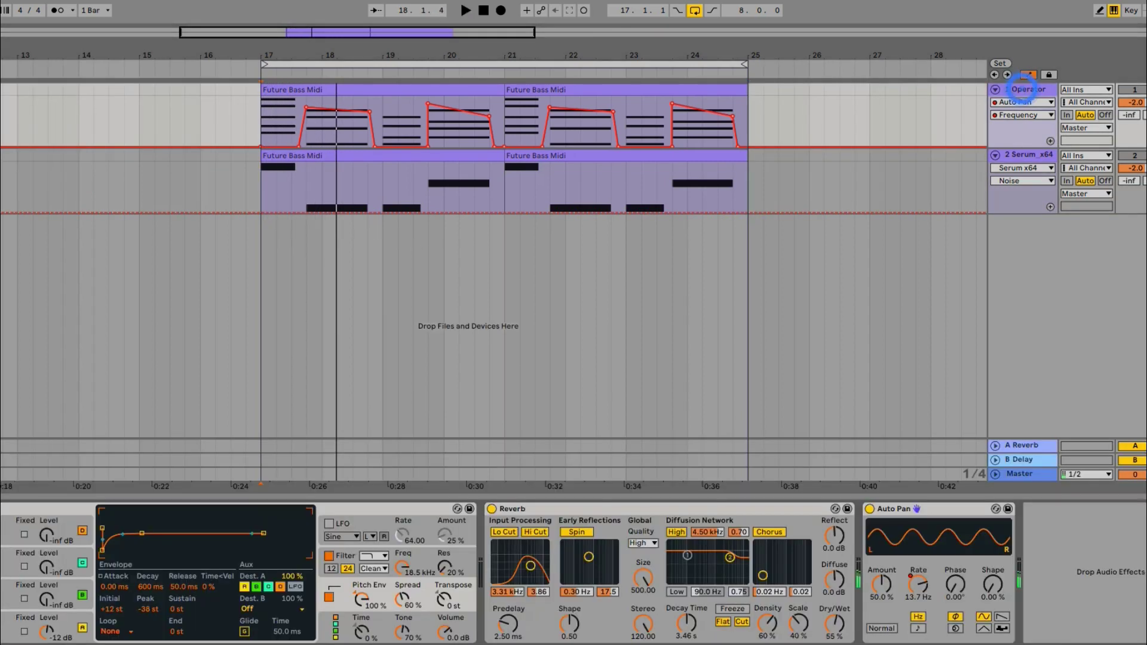
click(14, 31)
click(103, 35)
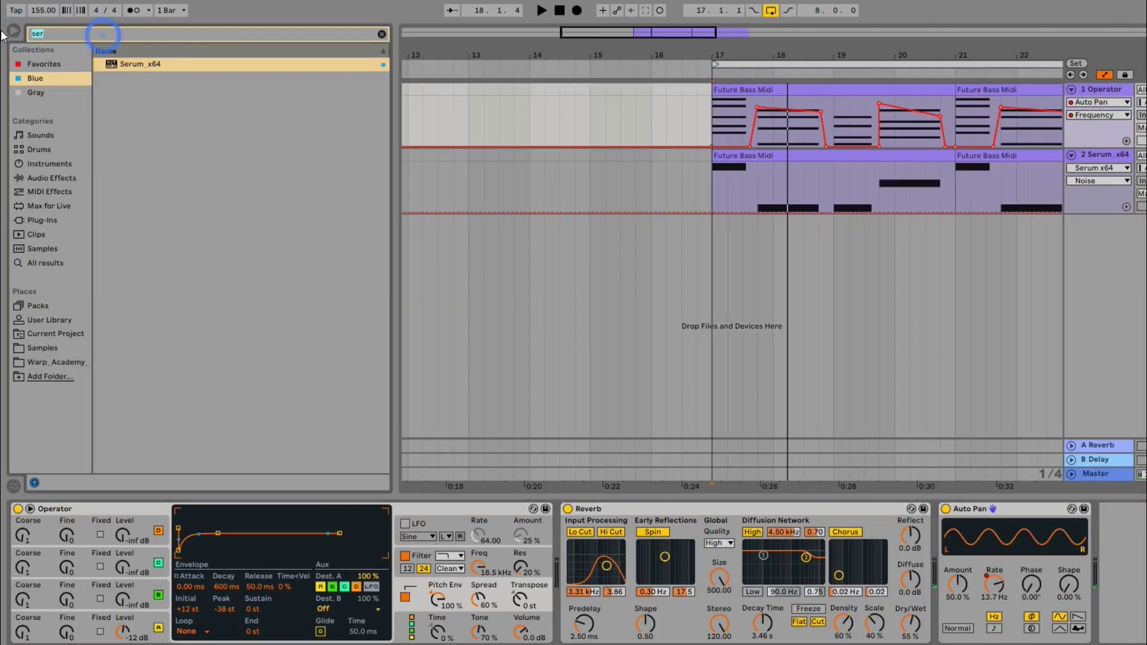
text(comp)
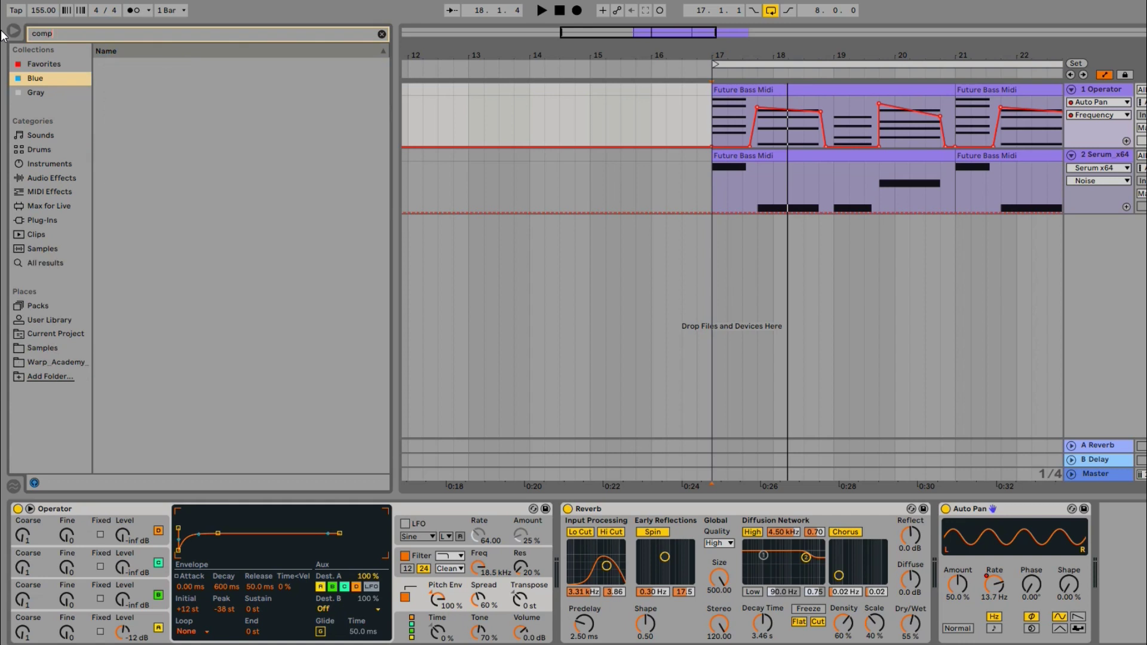
click(42, 168)
click(41, 180)
click(135, 78)
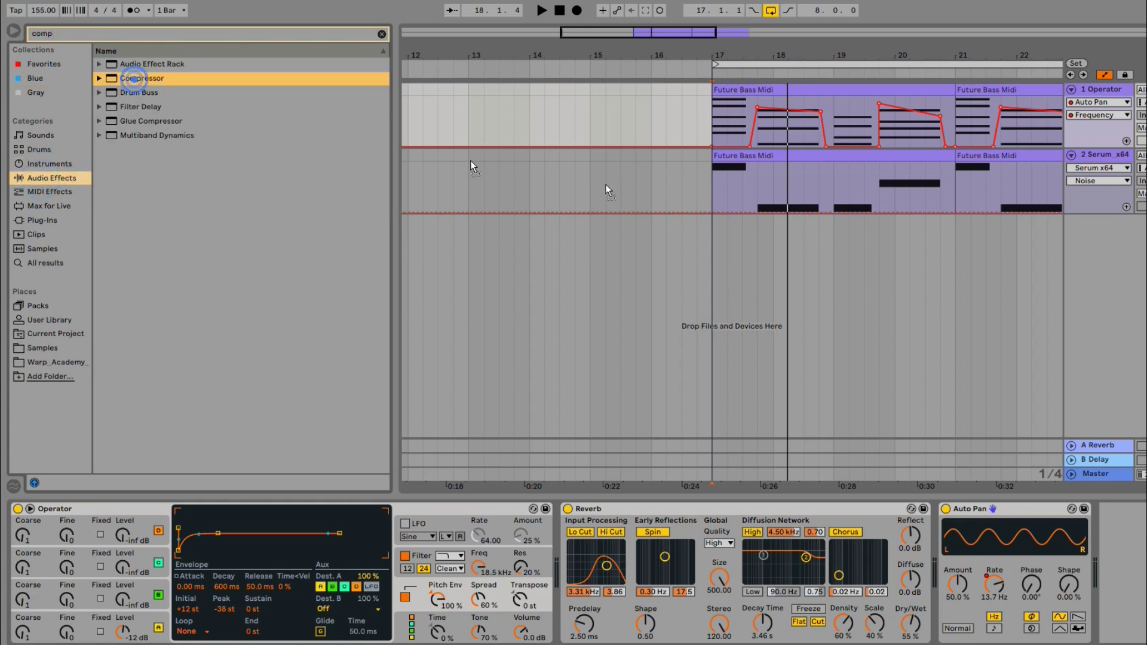
drag(992, 509, 1004, 514)
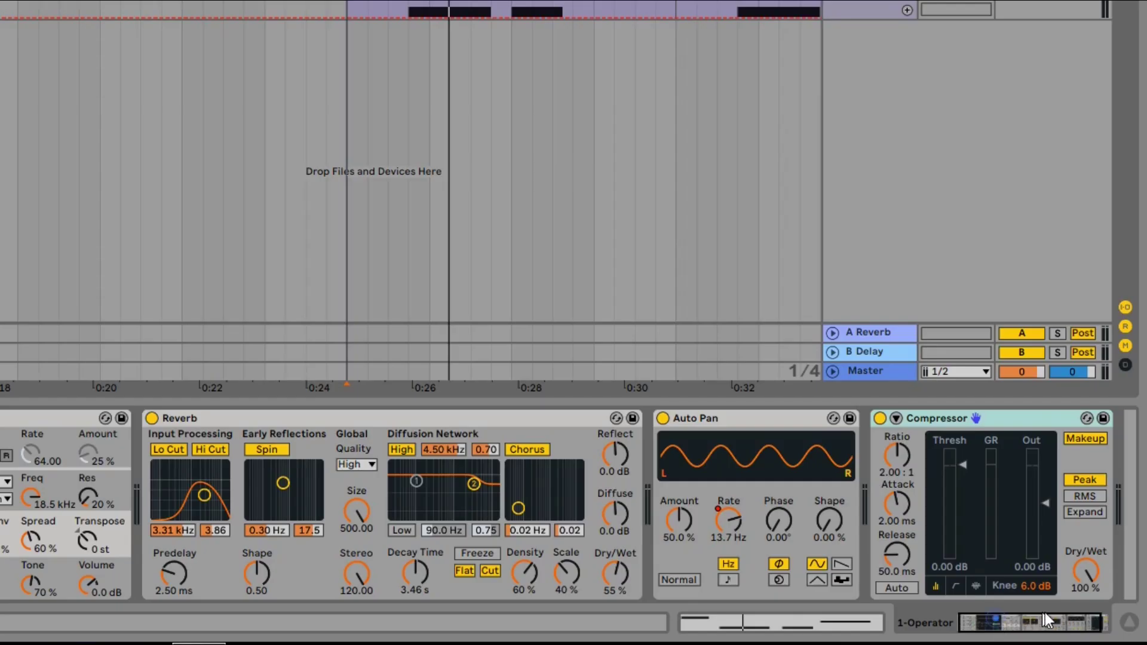
Expand the Compressor's sidechain section, enable Sidechain and check its available audio sources
click(1045, 612)
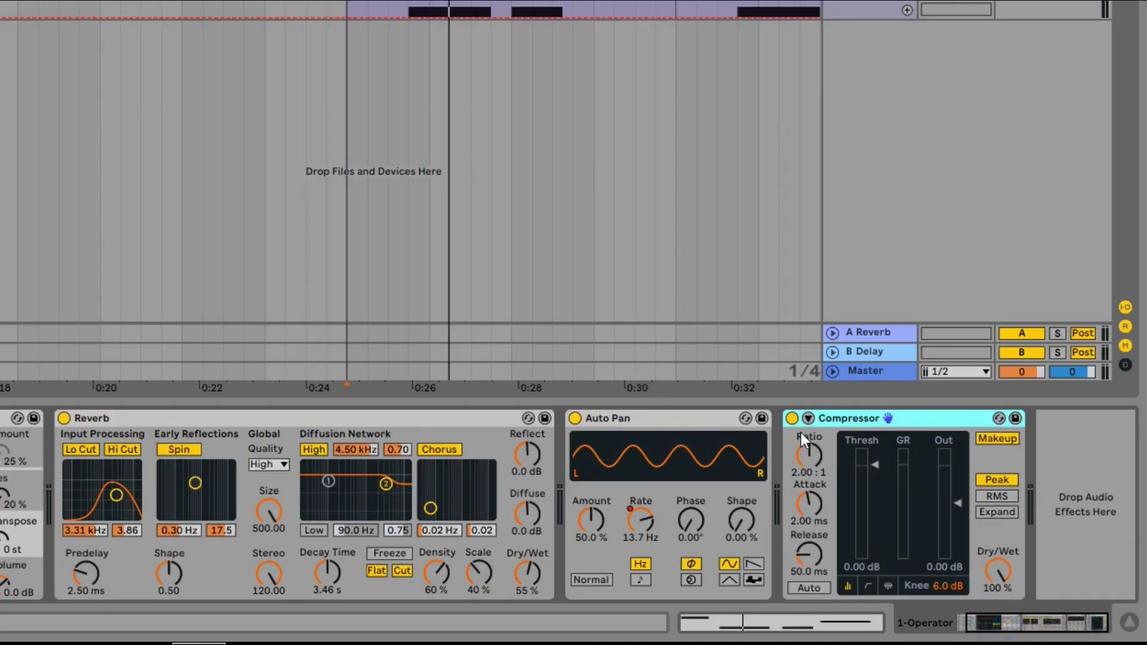
click(812, 417)
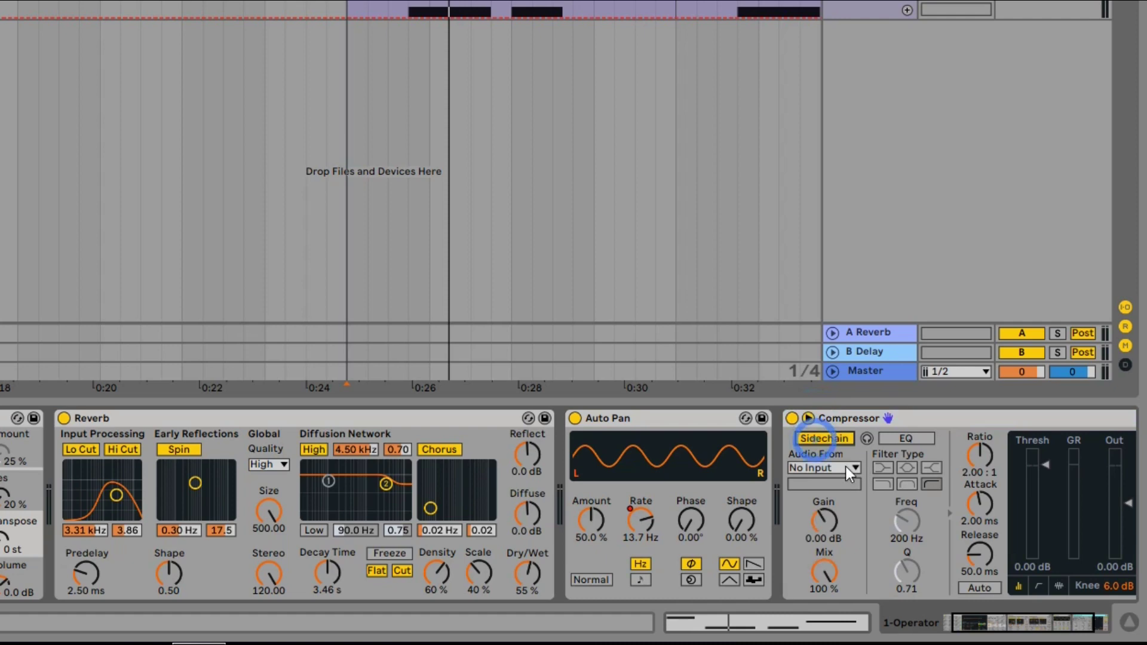
click(848, 467)
click(924, 231)
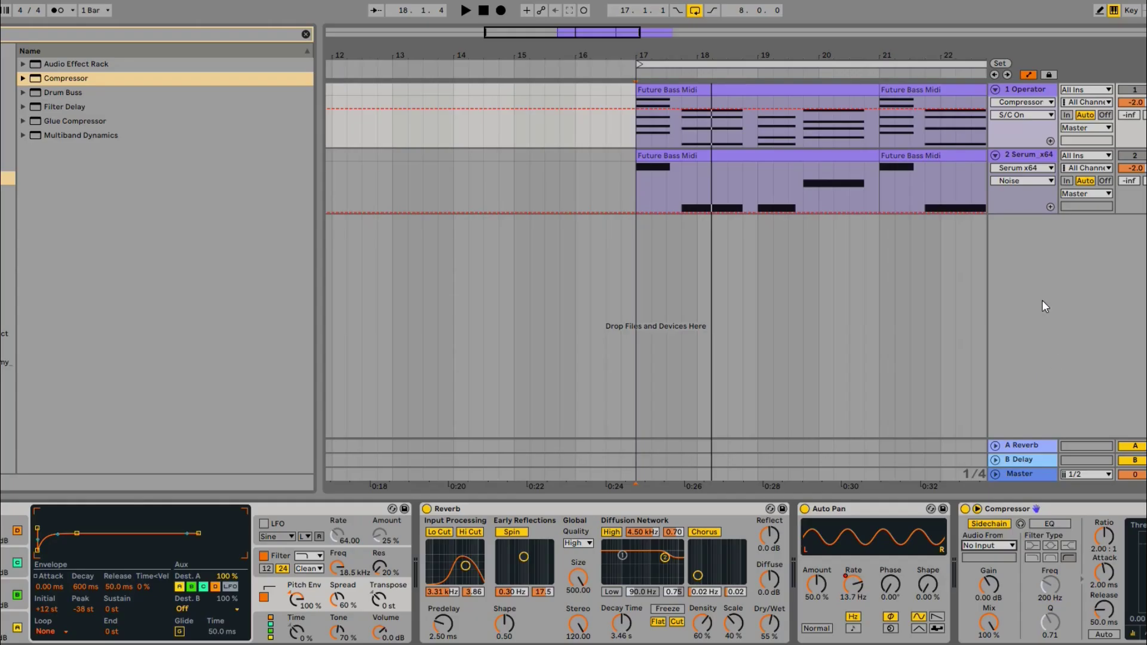
Put the loop "Cymatics - Drum Loop 4 - 155 BPM" on an audio track below Serum and rename that track as drums
right_click(1044, 282)
click(1070, 368)
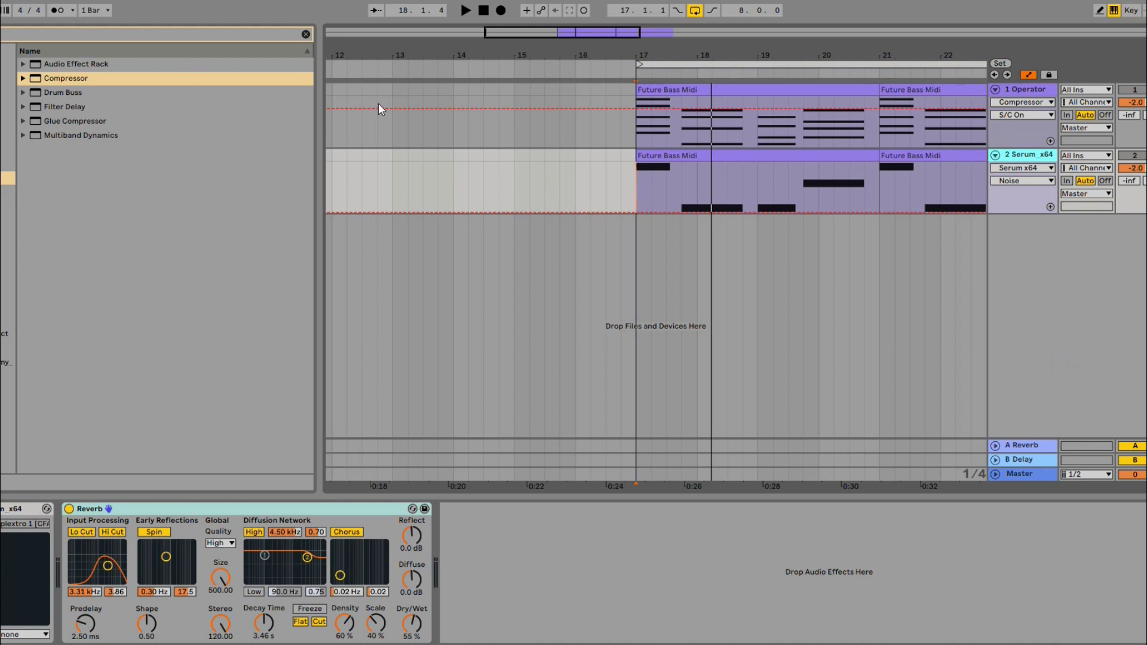
drag(528, 31, 544, 25)
click(7, 348)
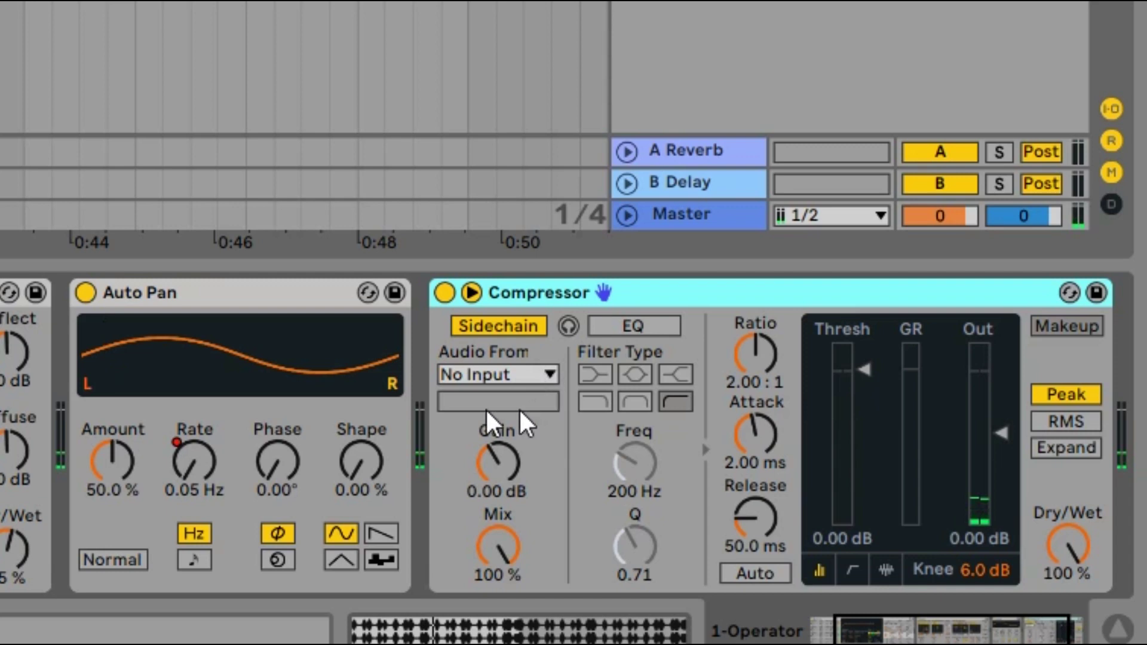
click(489, 375)
key(Escape)
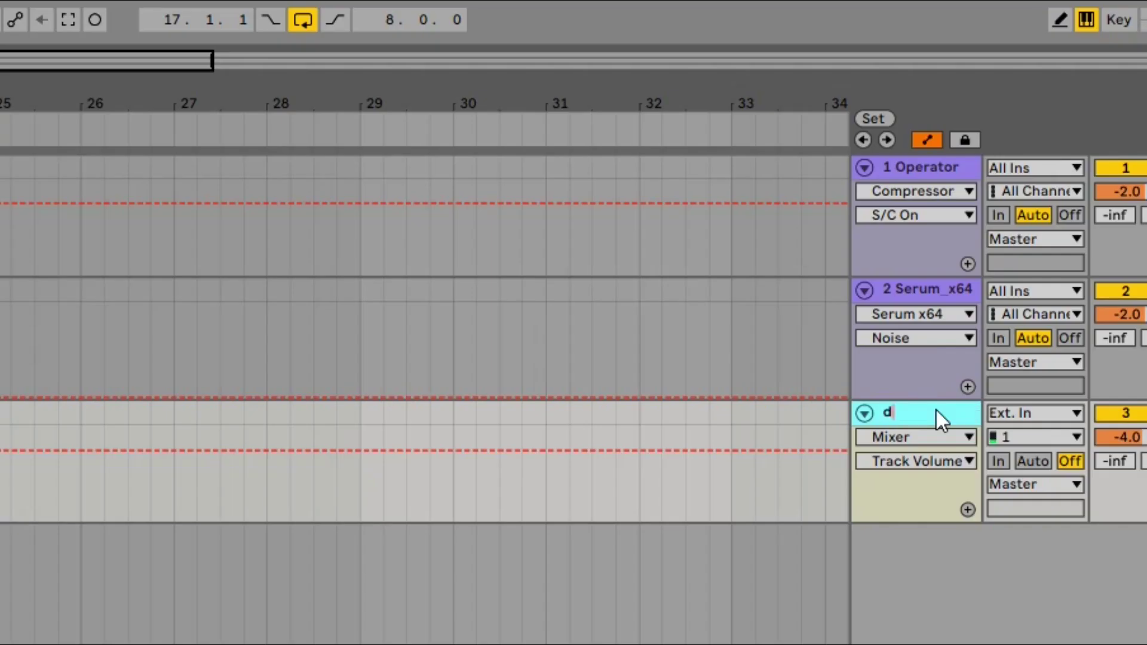
text(rums)
click(947, 558)
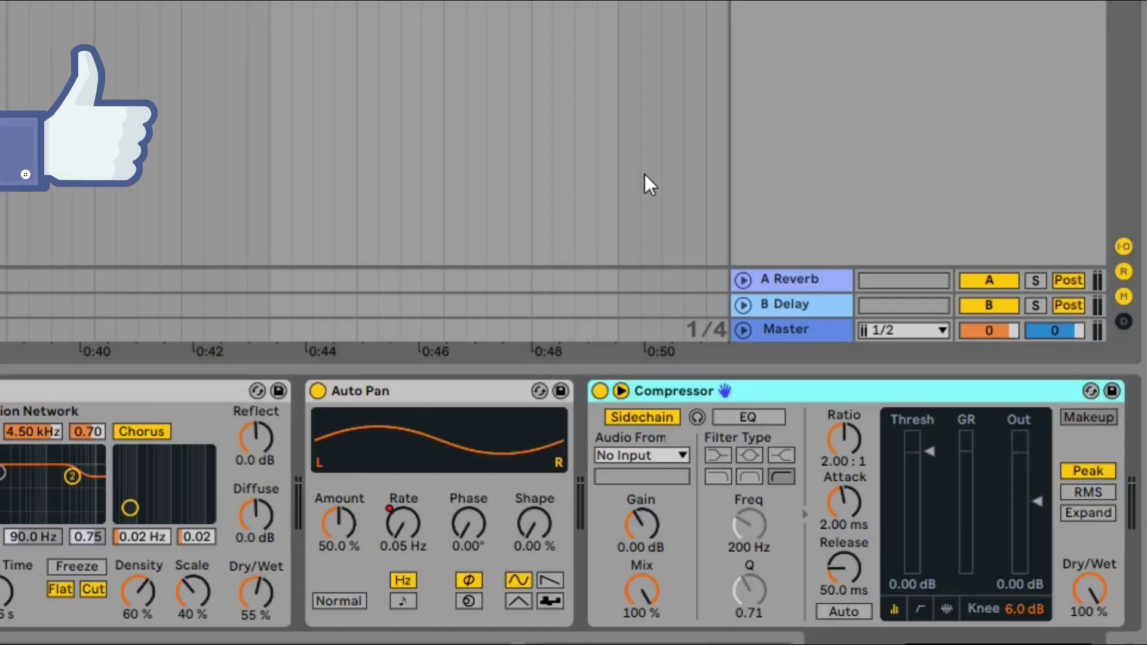
Set the Compressor's sidechain source to drums and its threshold to -24 dB, and audition the ducking
click(686, 456)
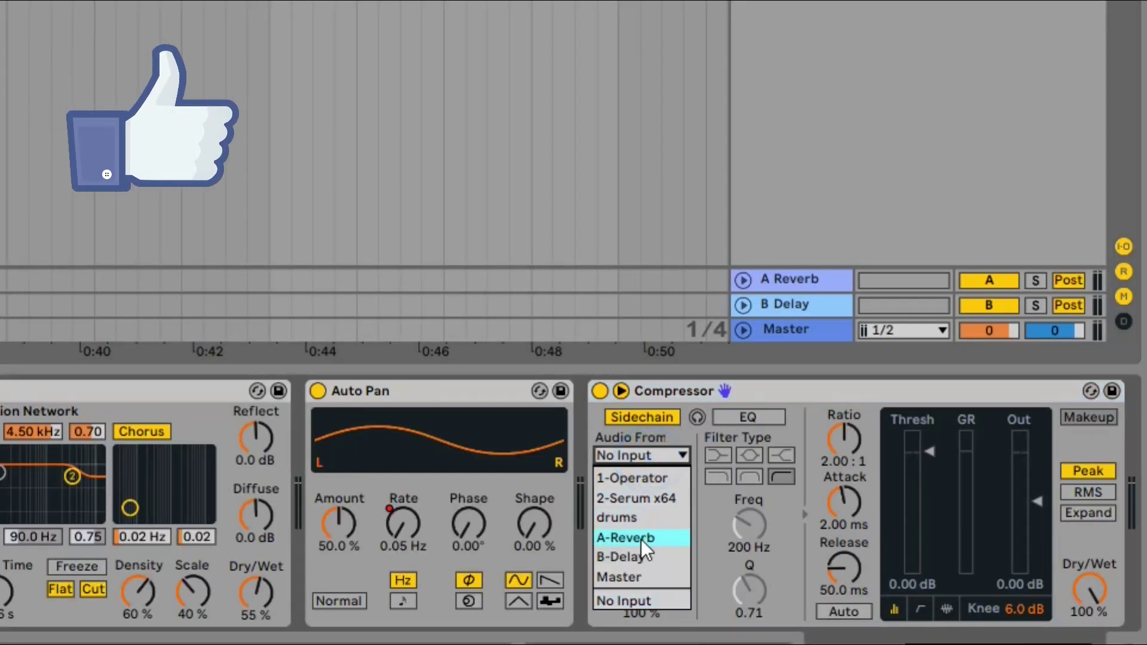
click(633, 520)
click(904, 584)
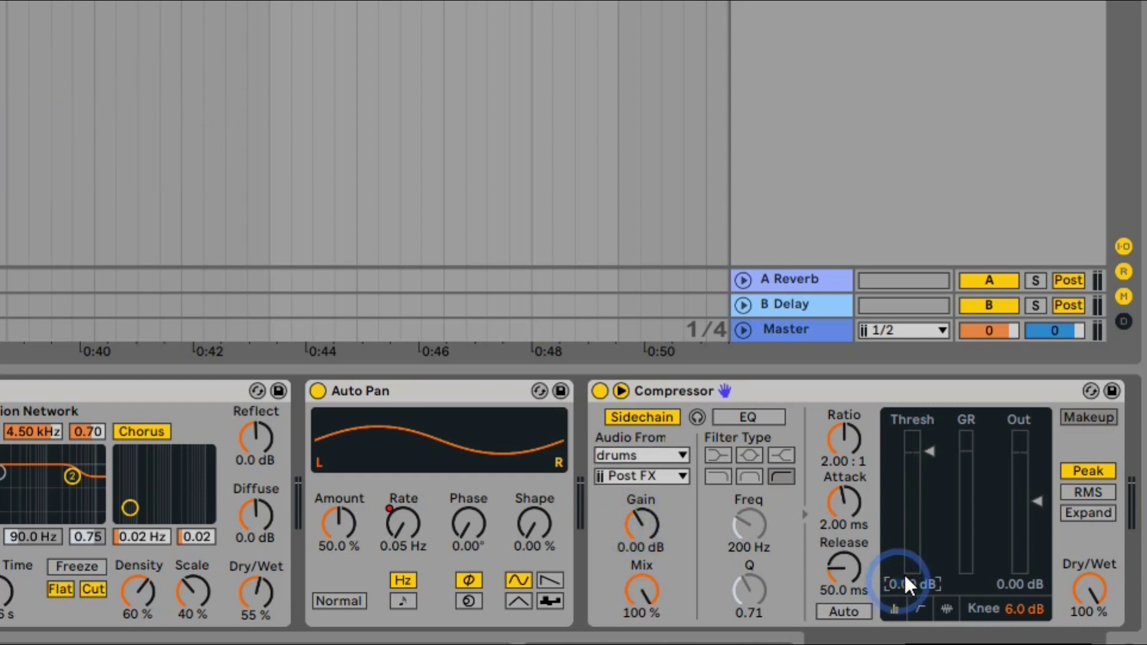
text(-24)
key(Return)
key(space)
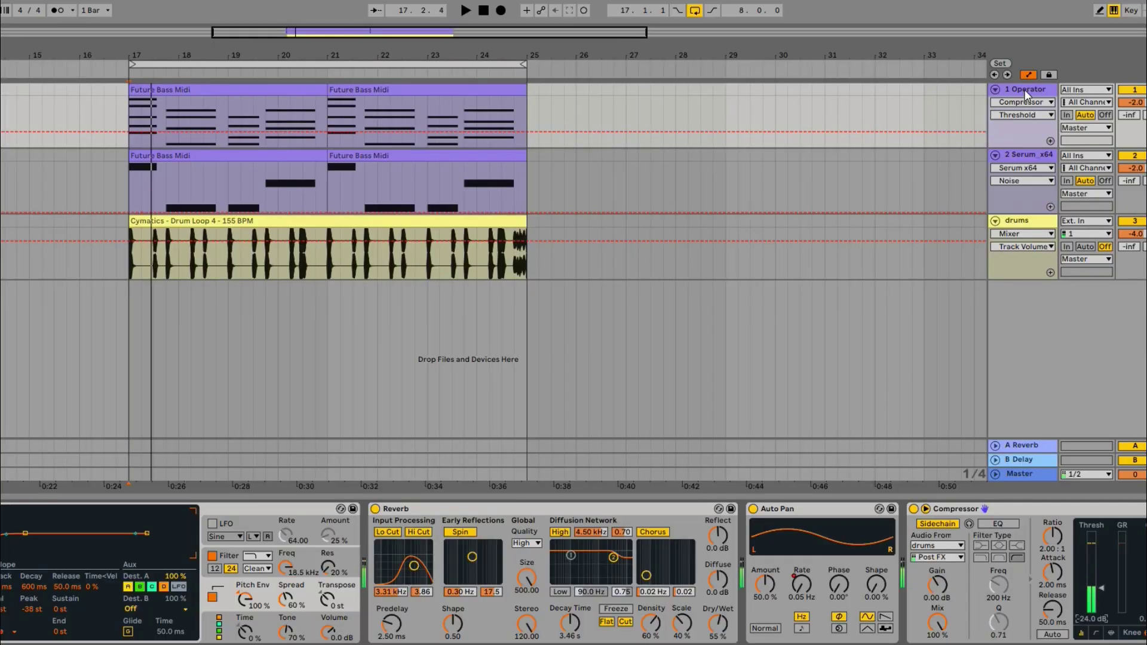
Copy the Operator track's Compressor to the Serum track after Reverb, set the Serum track's volume to -5.0, and audition the mix
click(784, 394)
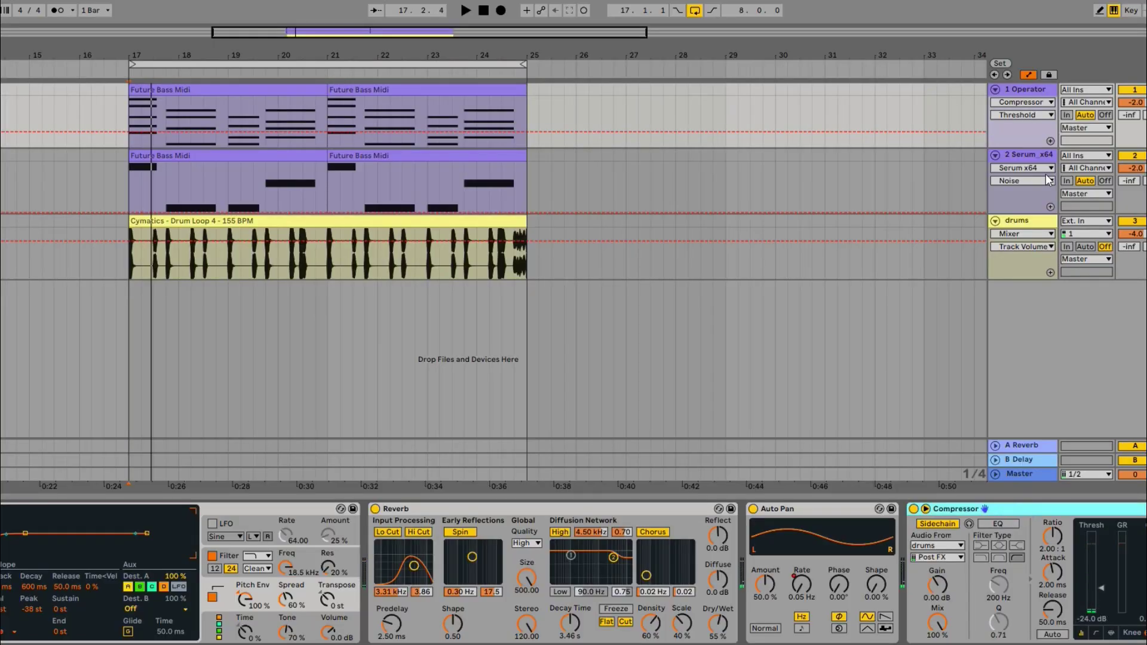
click(1023, 154)
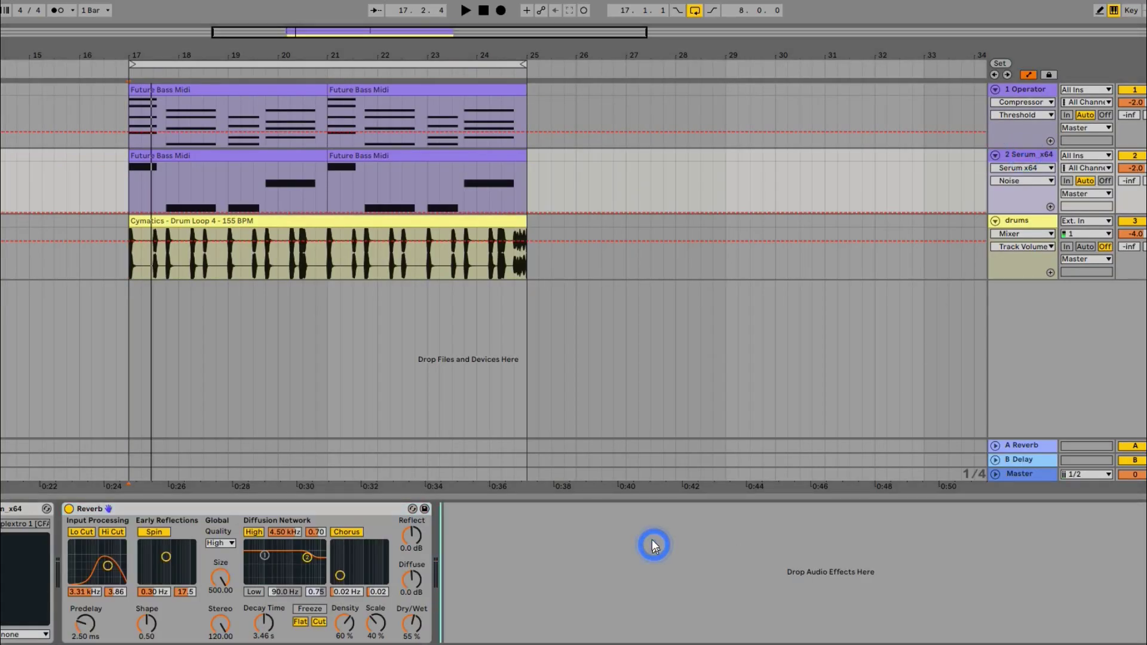
key(ctrl+v)
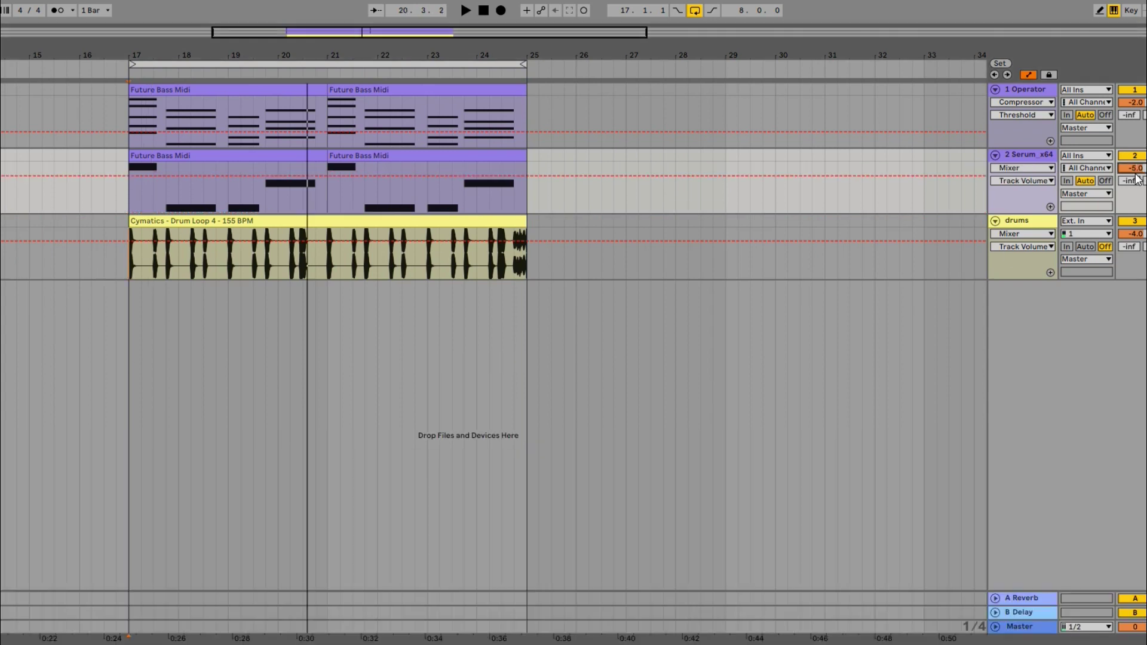
key(space)
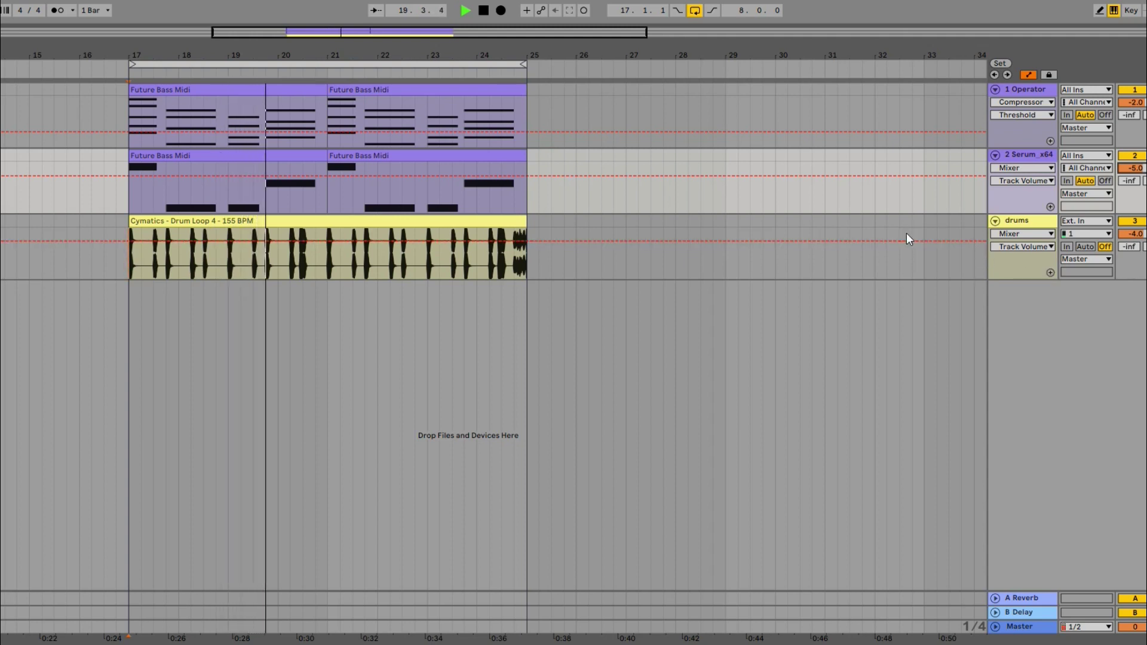
Duplicate the Operator track with its clips and effects
key(ctrl+d)
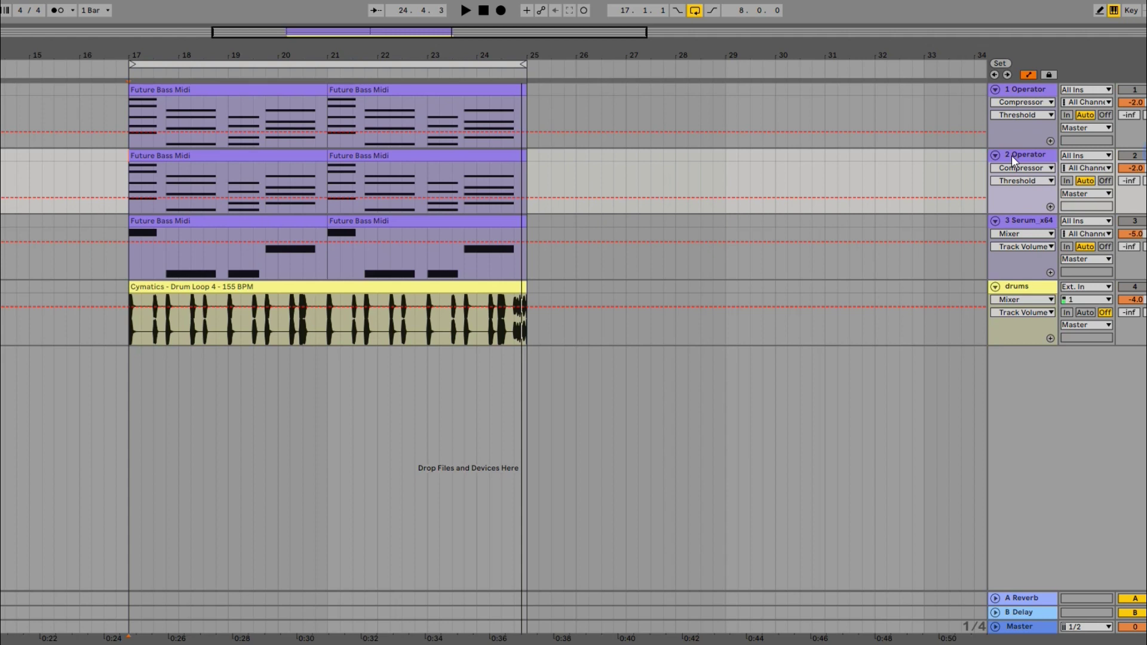
Replace the duplicated Operator track's instrument with Serum_x64, keeping its effects chain
double_click(1027, 150)
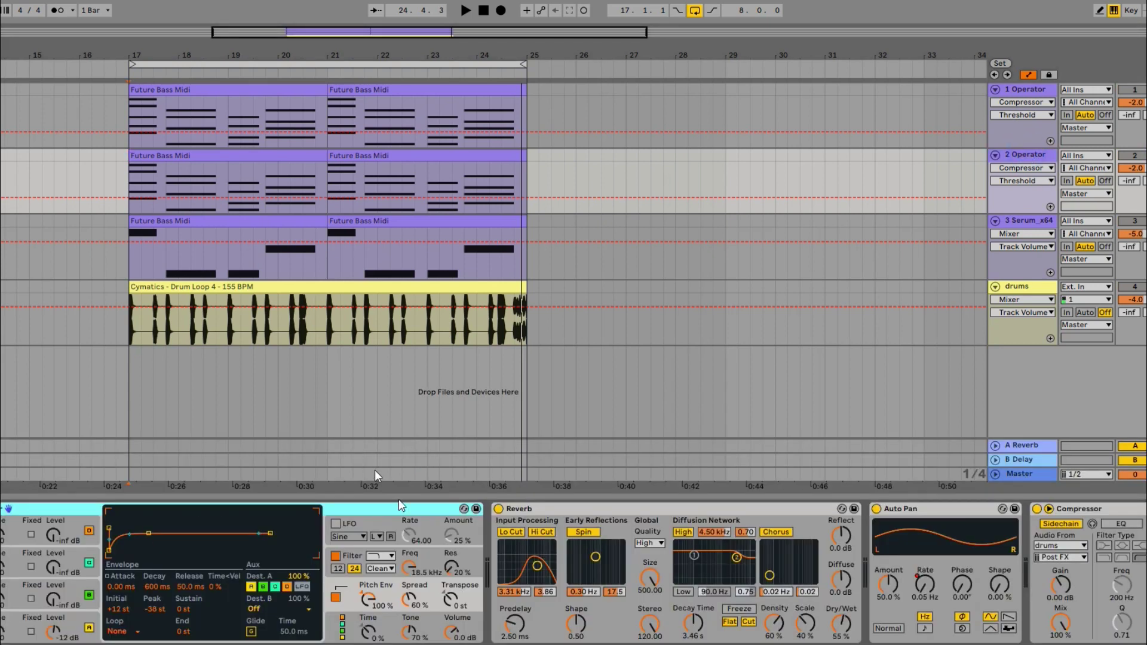
click(464, 509)
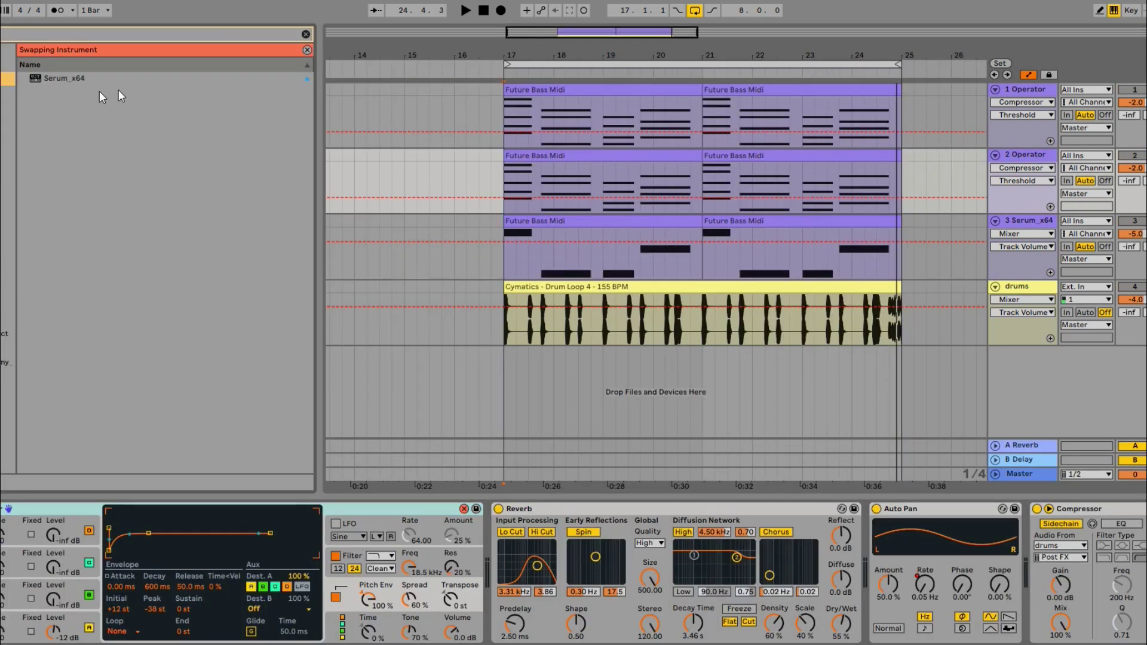
double_click(44, 80)
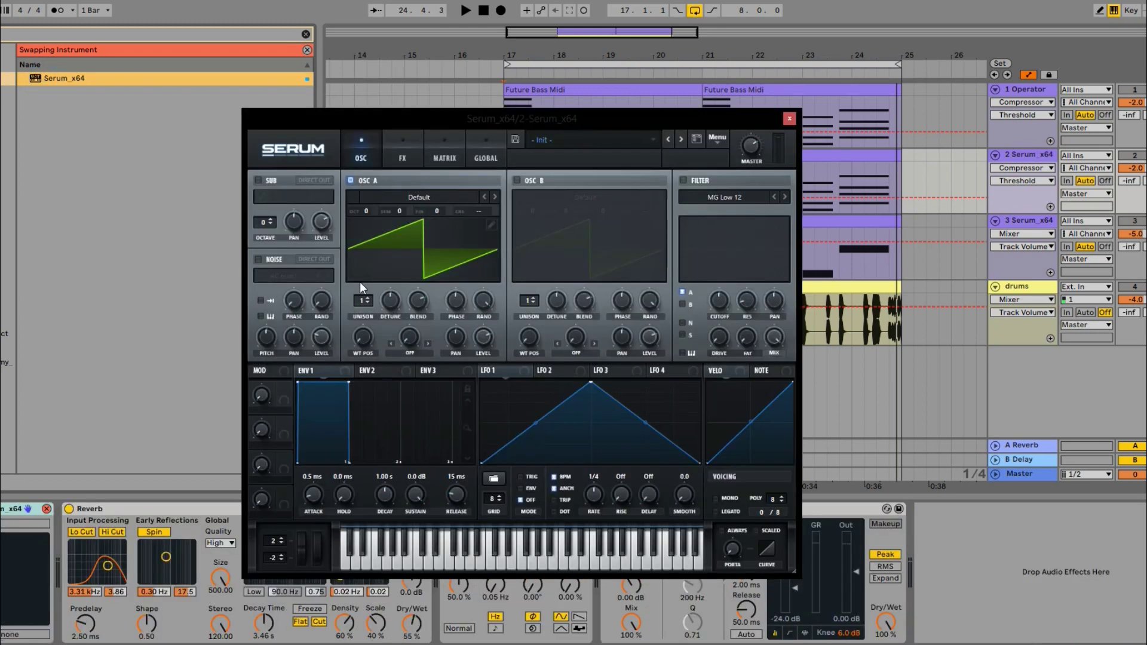
Load the pad preset "PD BenjPad [GS]" in the second track's Serum, audition it, and set that track's volume to -2.0
click(590, 138)
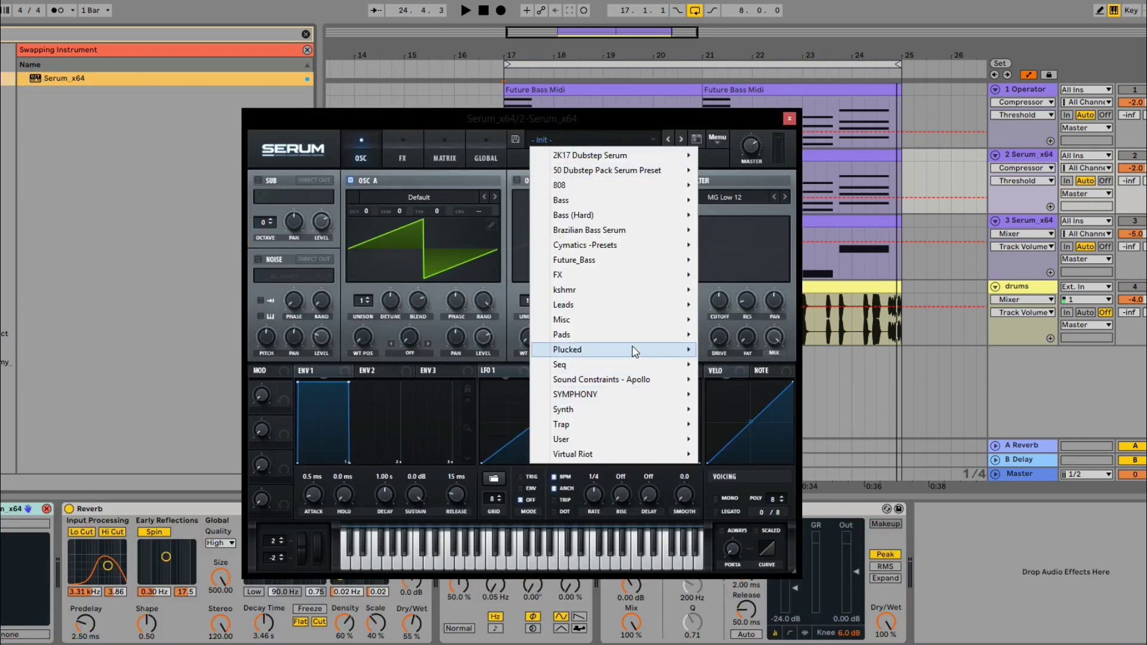
mouse_move(670, 335)
click(753, 319)
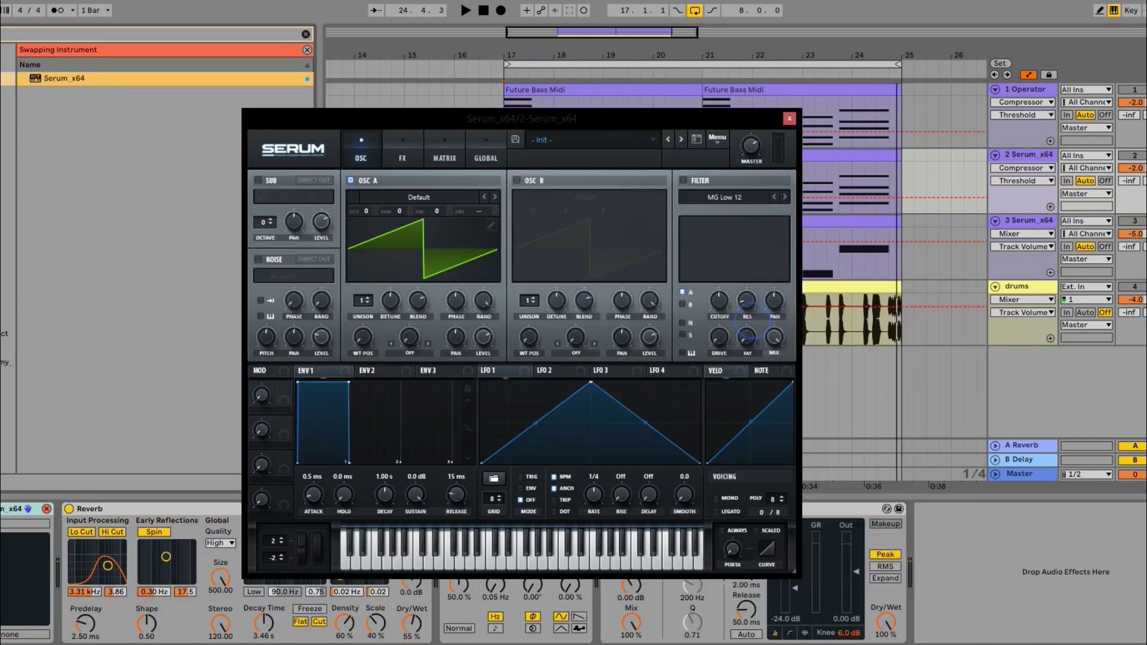
key(space)
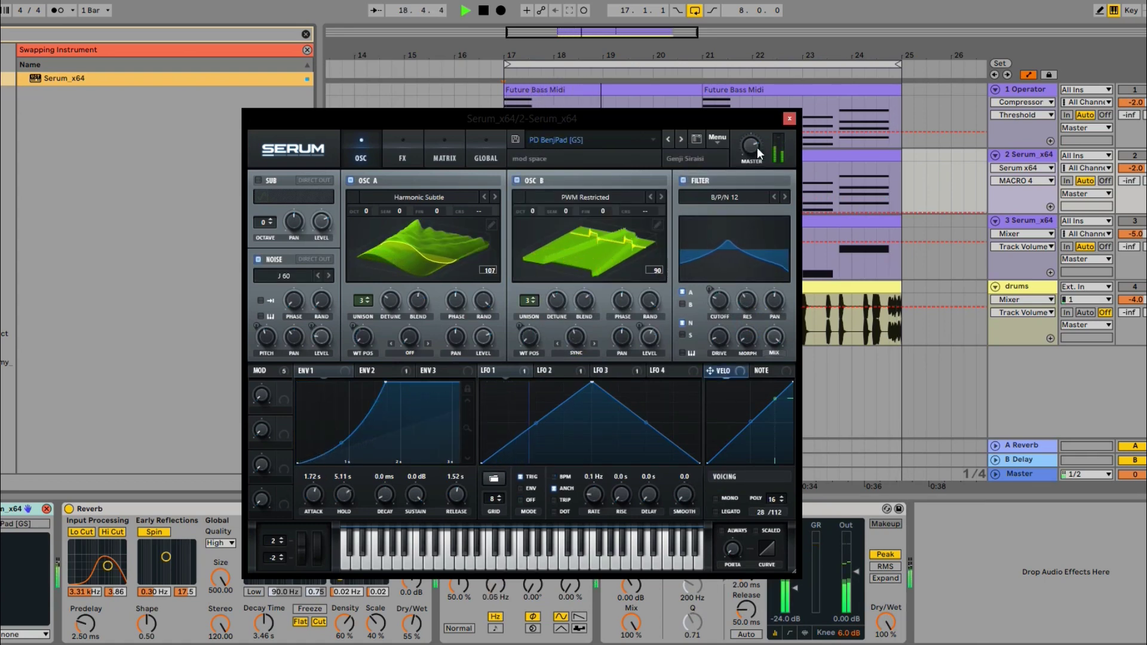
click(790, 119)
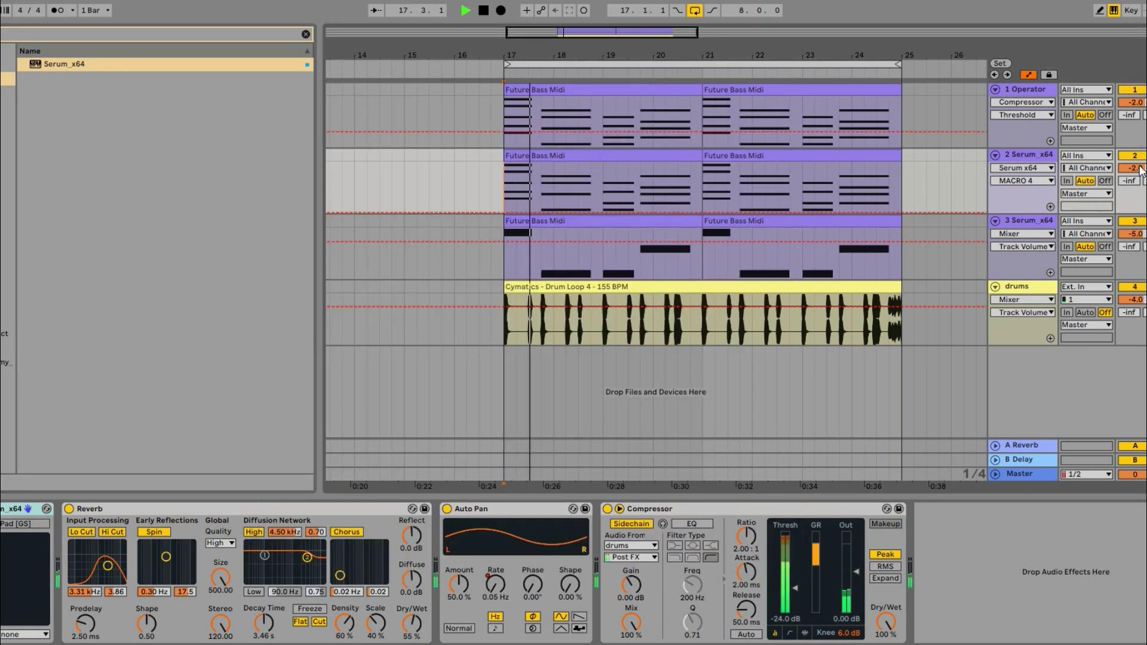
drag(1138, 169, 1139, 161)
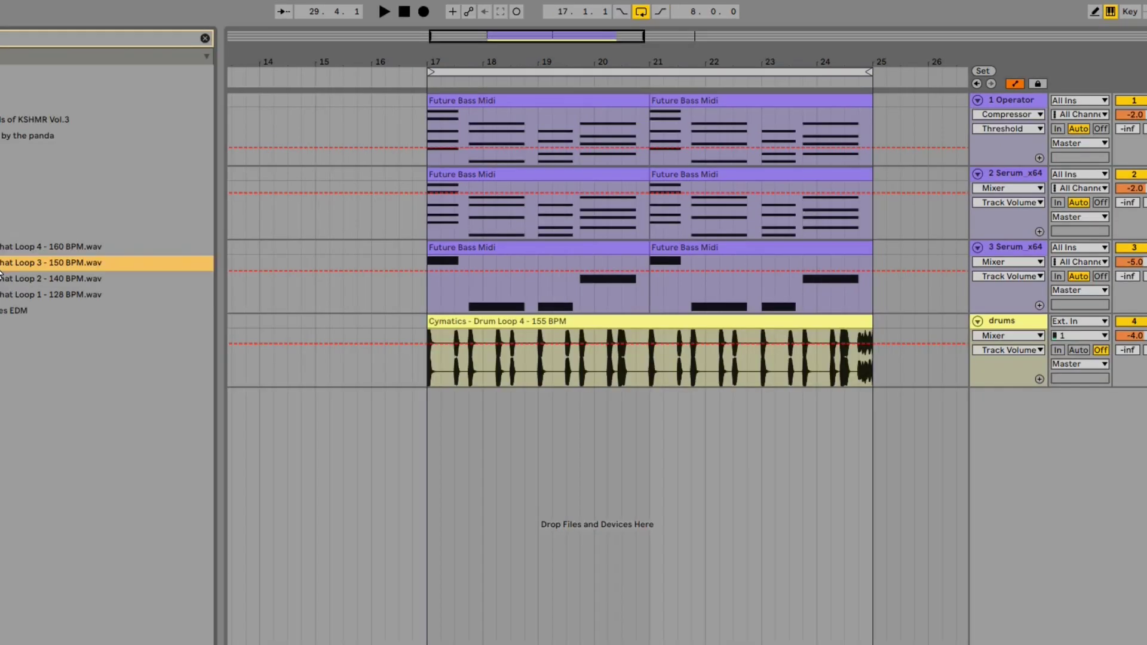
Put "MjP - 808 Mob Hihat Loop 3 - 150 BPM" on a new track below drums, extend it from bar 17 to 25, and audition the mix
drag(59, 262, 433, 415)
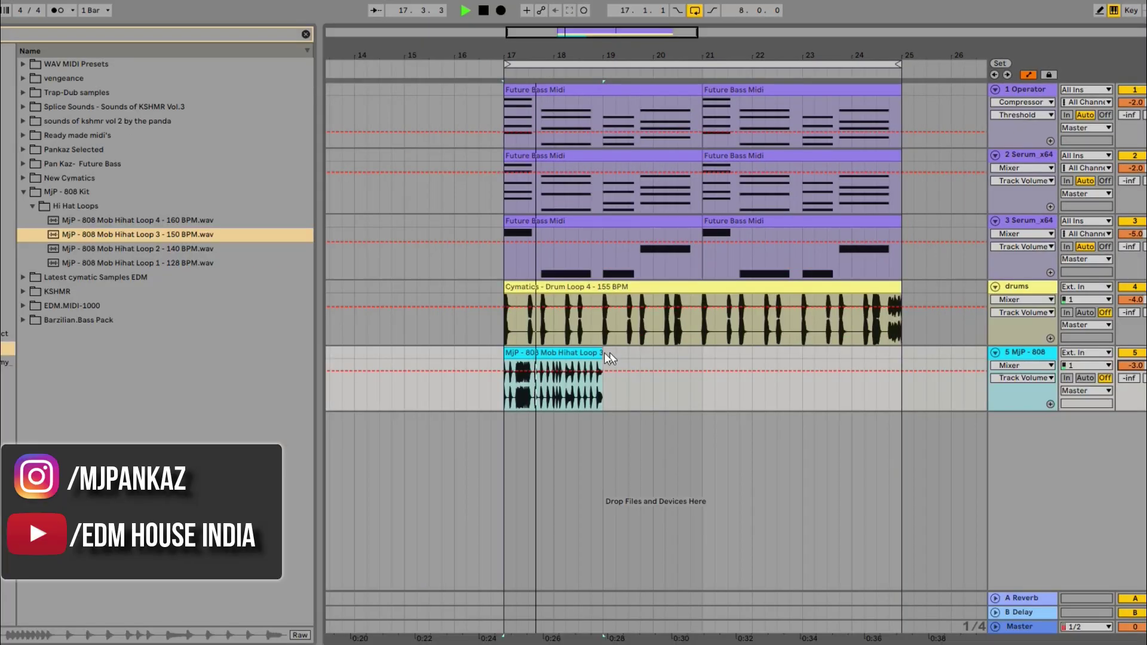
drag(599, 352, 901, 358)
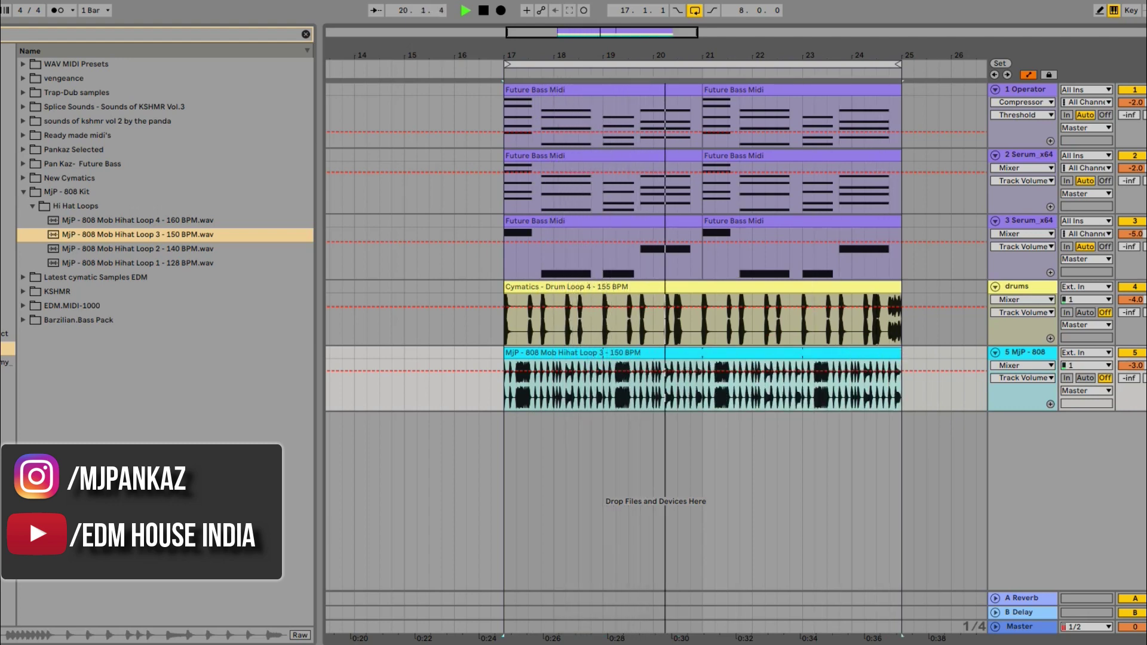
key(ctrl+alt+b)
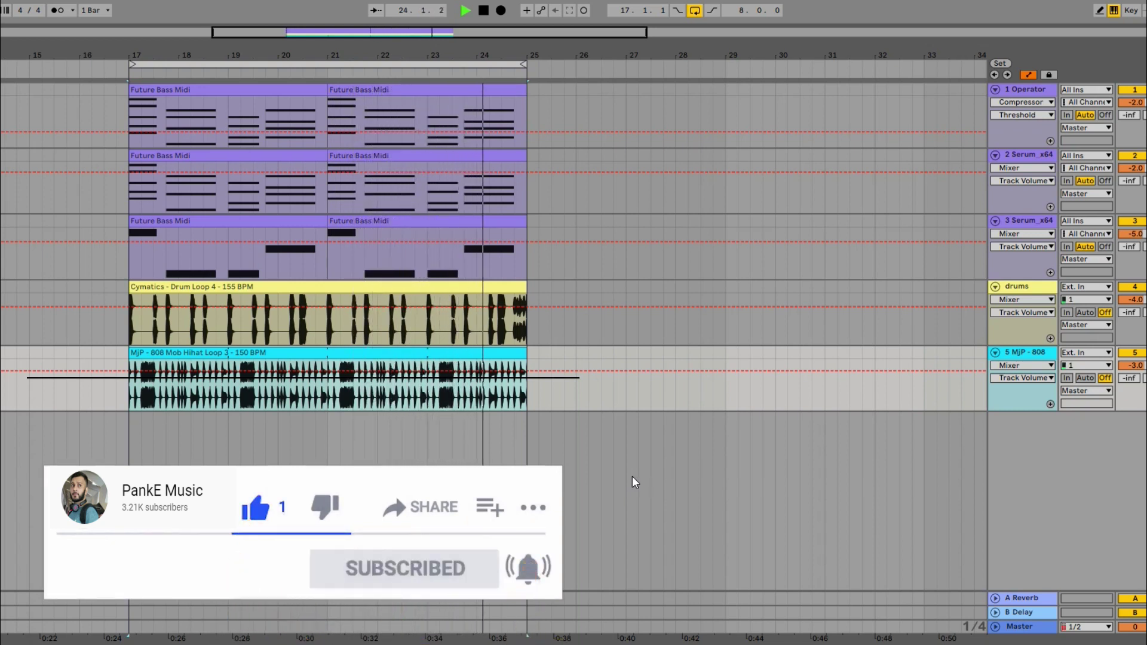
key(space)
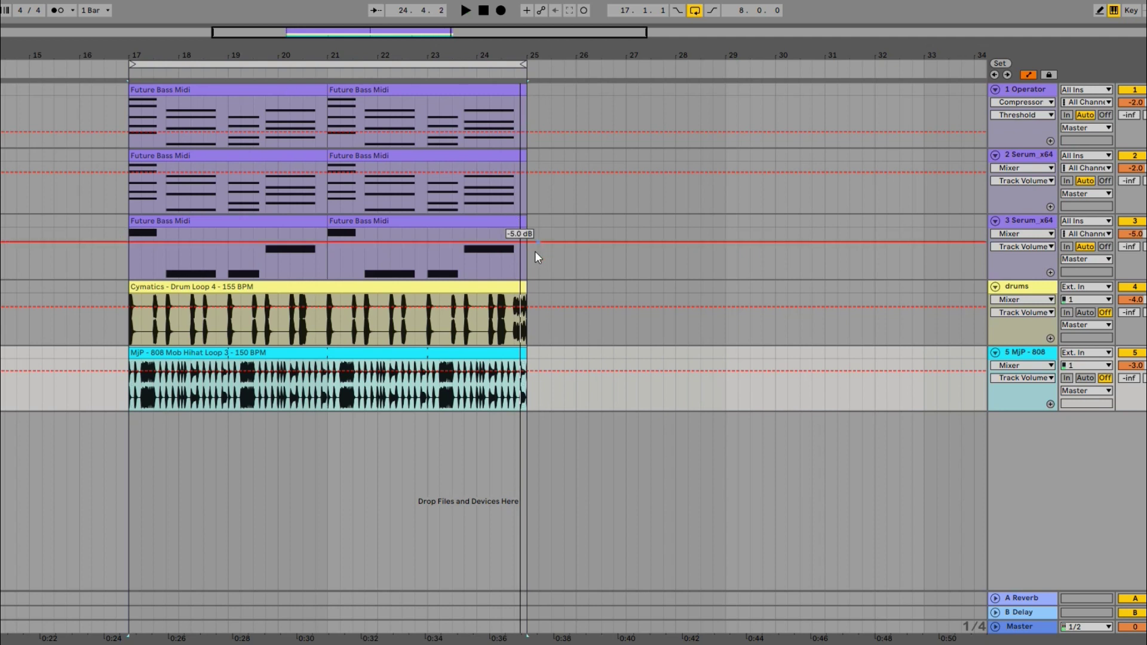